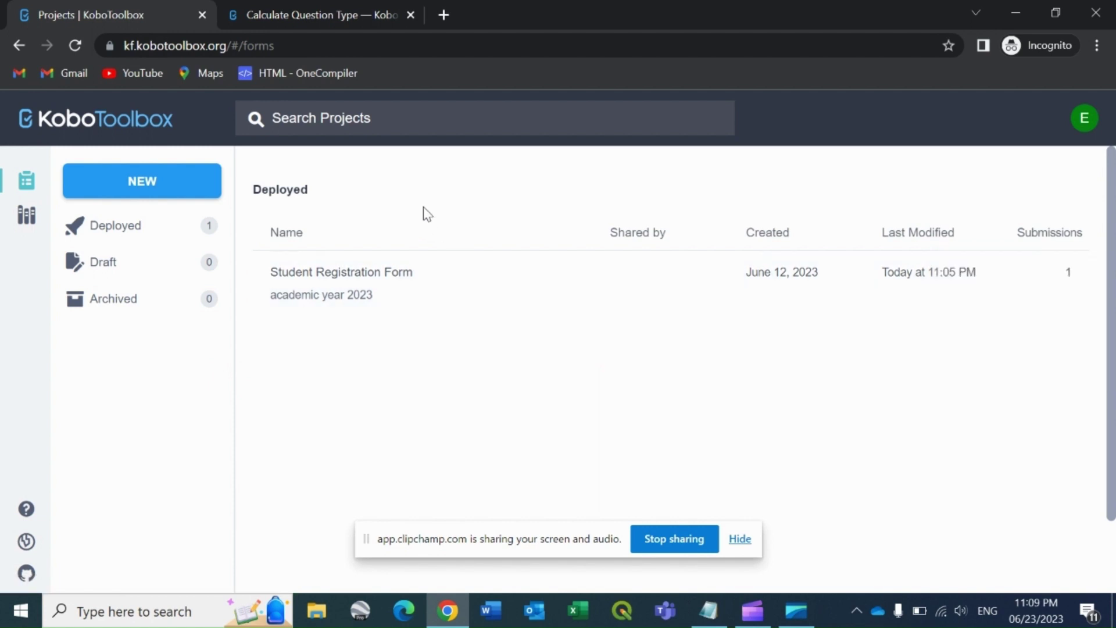
Go back to the Student Registration Form project after reading the math operators table.
click(297, 13)
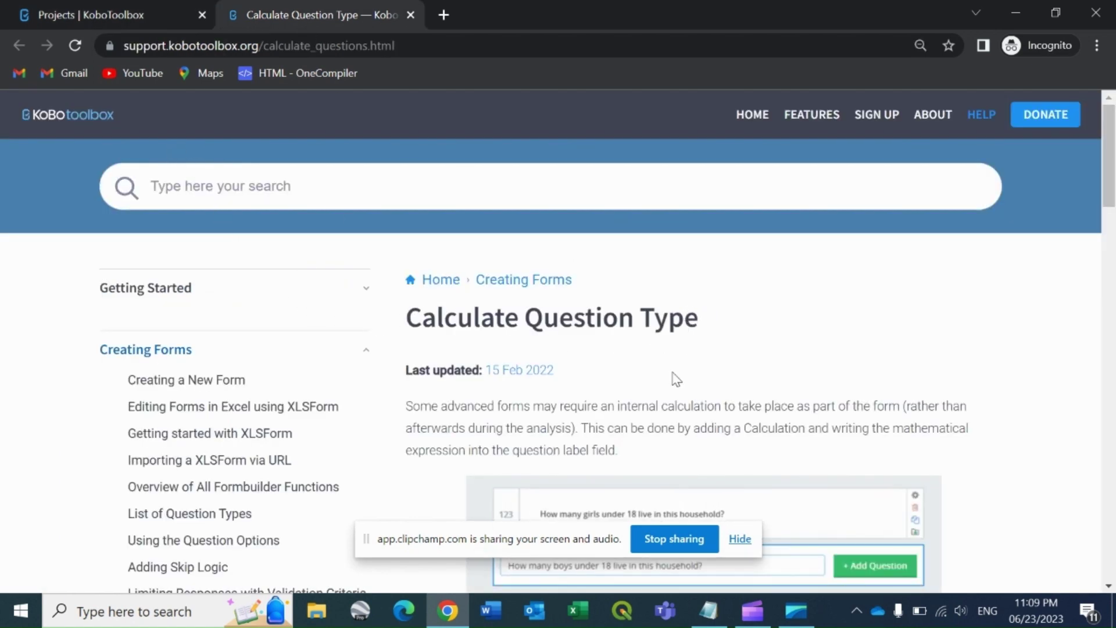
scroll(675, 377, down, 2)
scroll(673, 392, down, 3)
scroll(576, 340, down, 5)
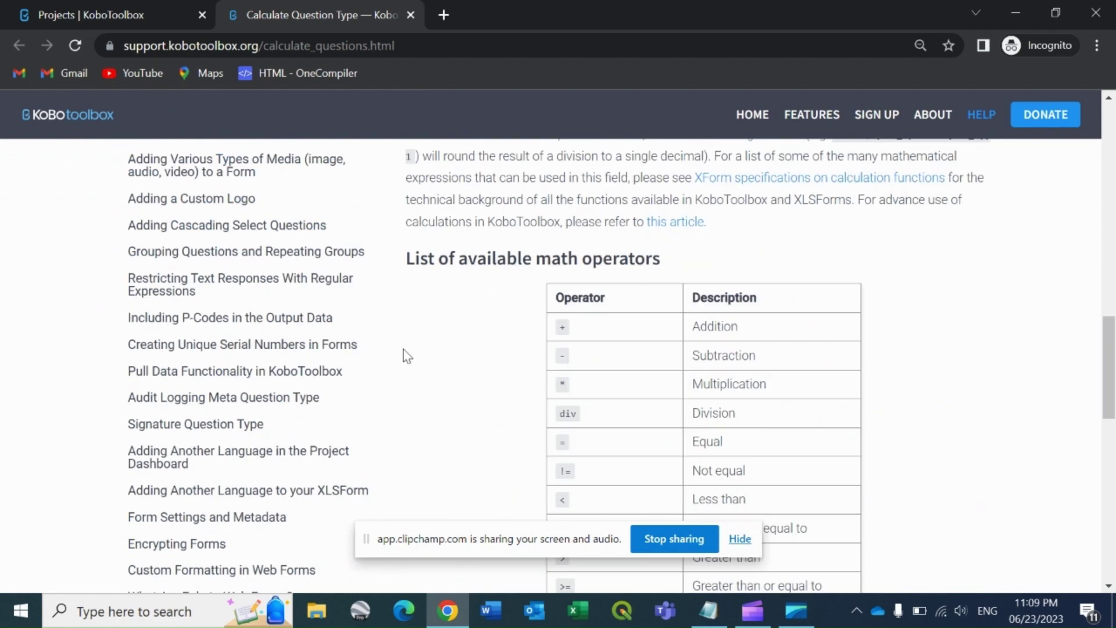
scroll(763, 397, down, 1)
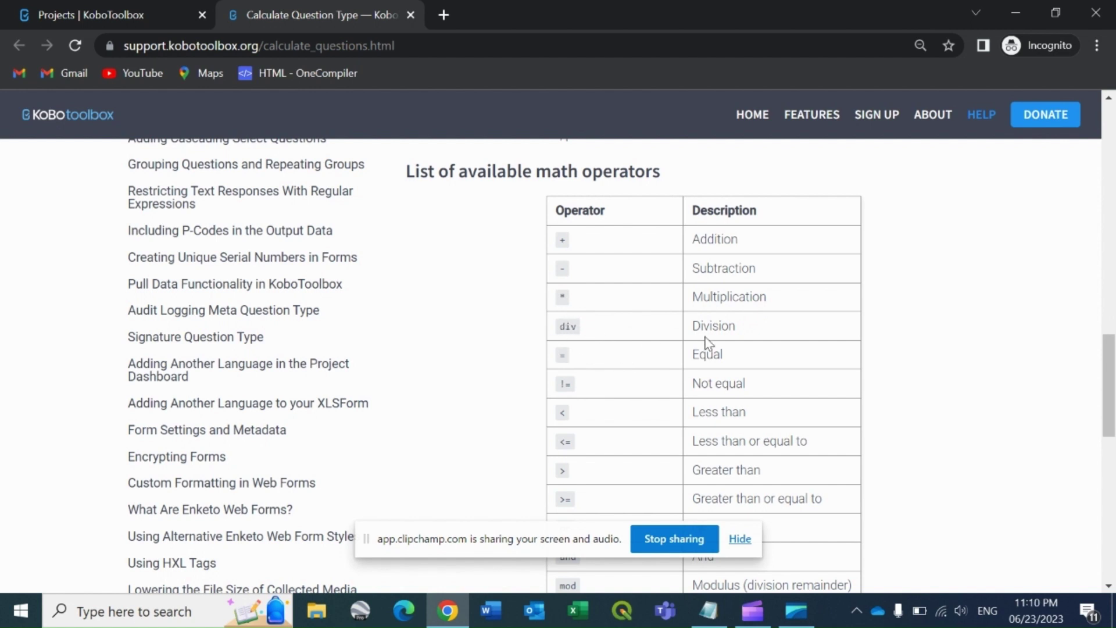
scroll(654, 437, down, 2)
scroll(655, 430, up, 1)
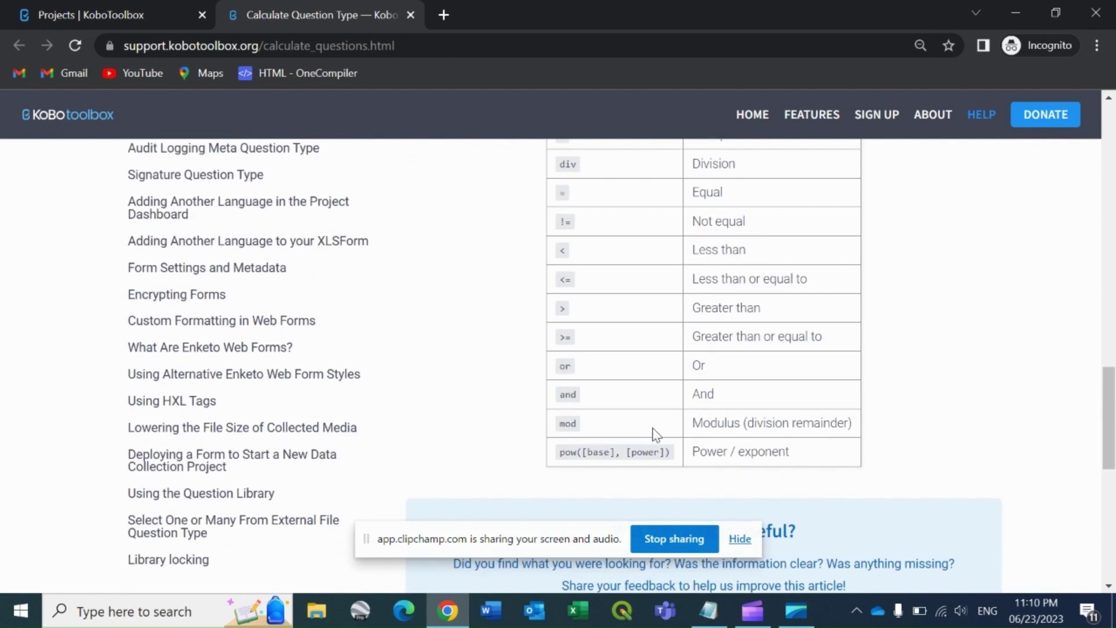
scroll(629, 279, up, 2)
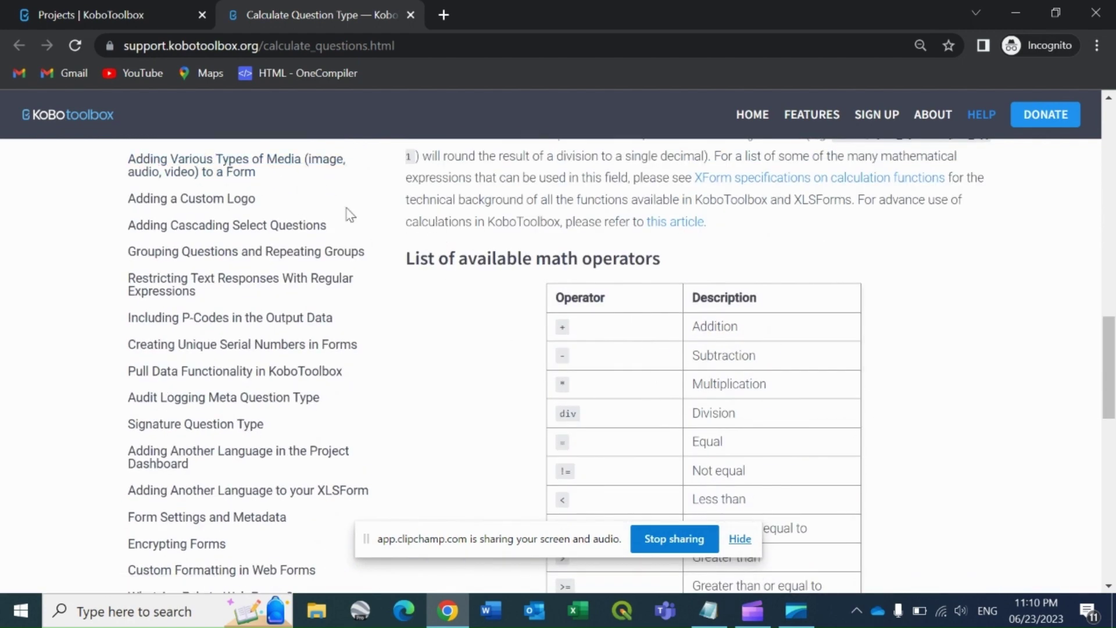
scroll(824, 312, down, 1)
scroll(827, 313, down, 4)
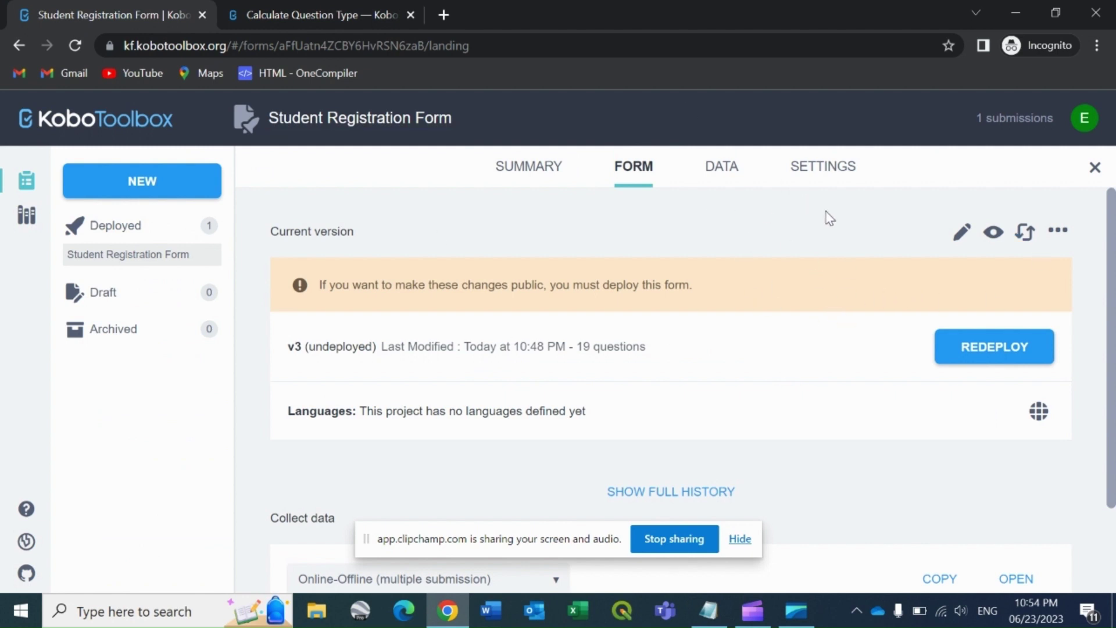
Open the Student Registration Form in the form builder and browse its questions.
click(961, 233)
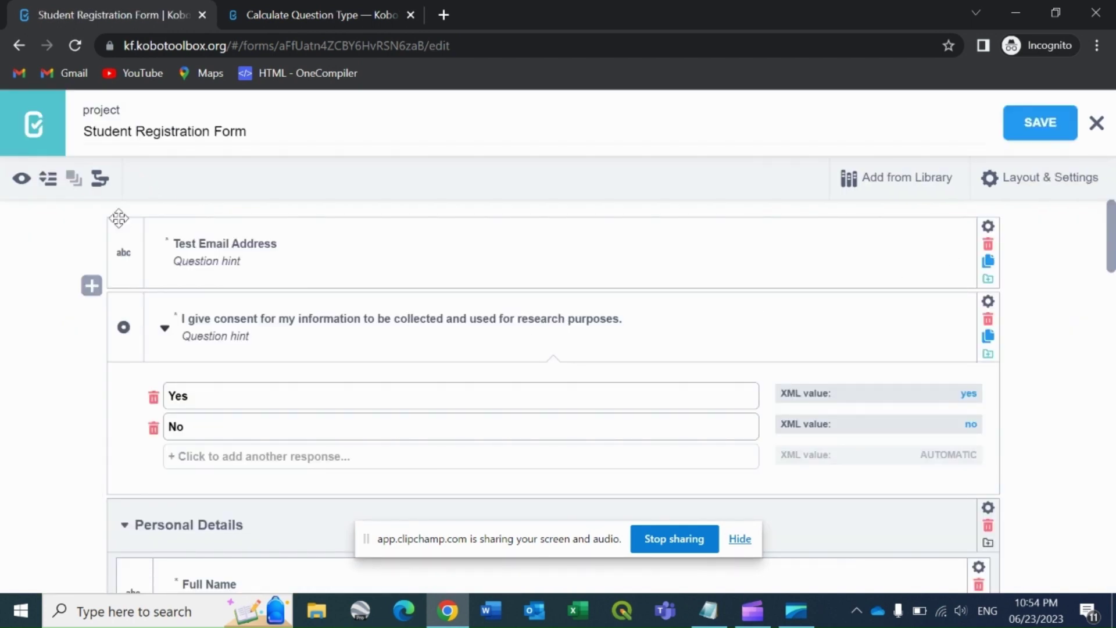
scroll(683, 229, down, 5)
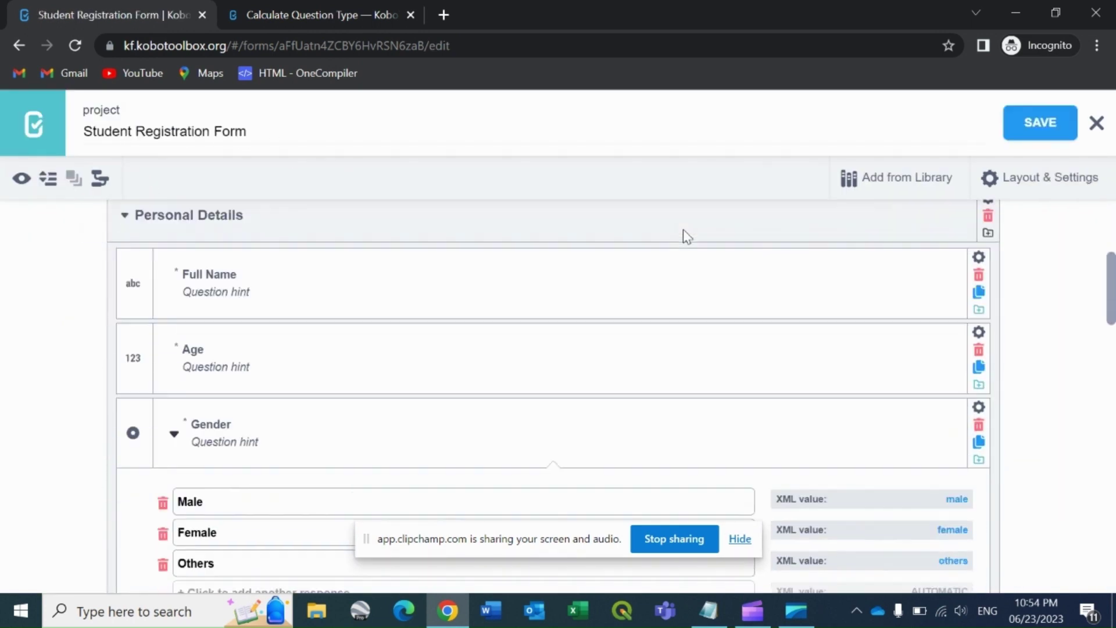
scroll(683, 230, down, 5)
scroll(682, 229, down, 5)
scroll(683, 233, down, 3)
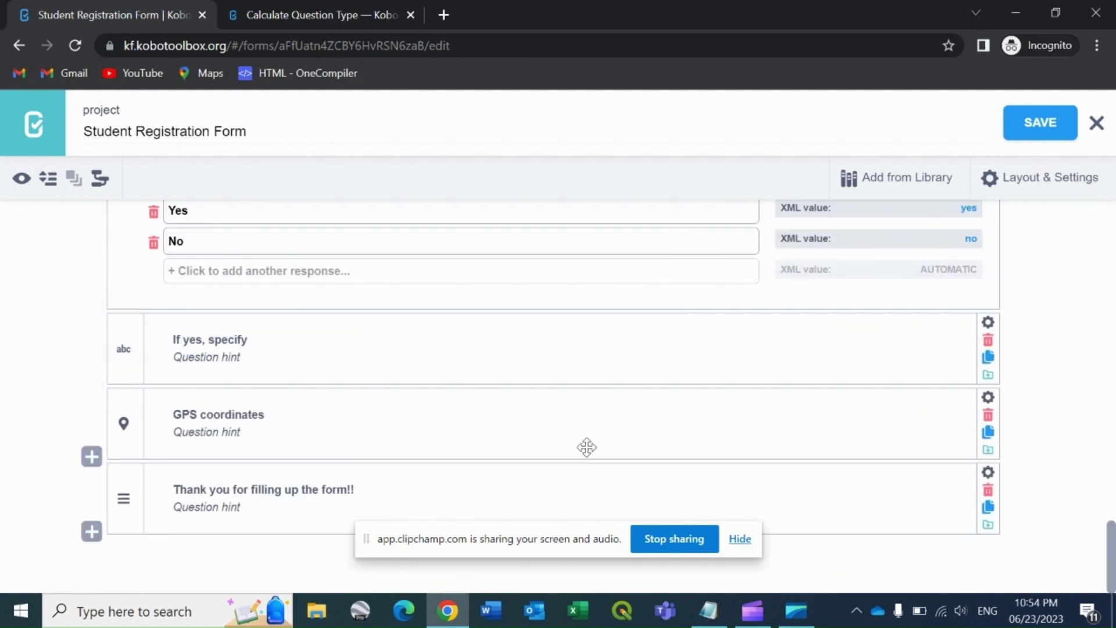
scroll(588, 446, up, 5)
scroll(748, 441, up, 5)
scroll(751, 438, up, 5)
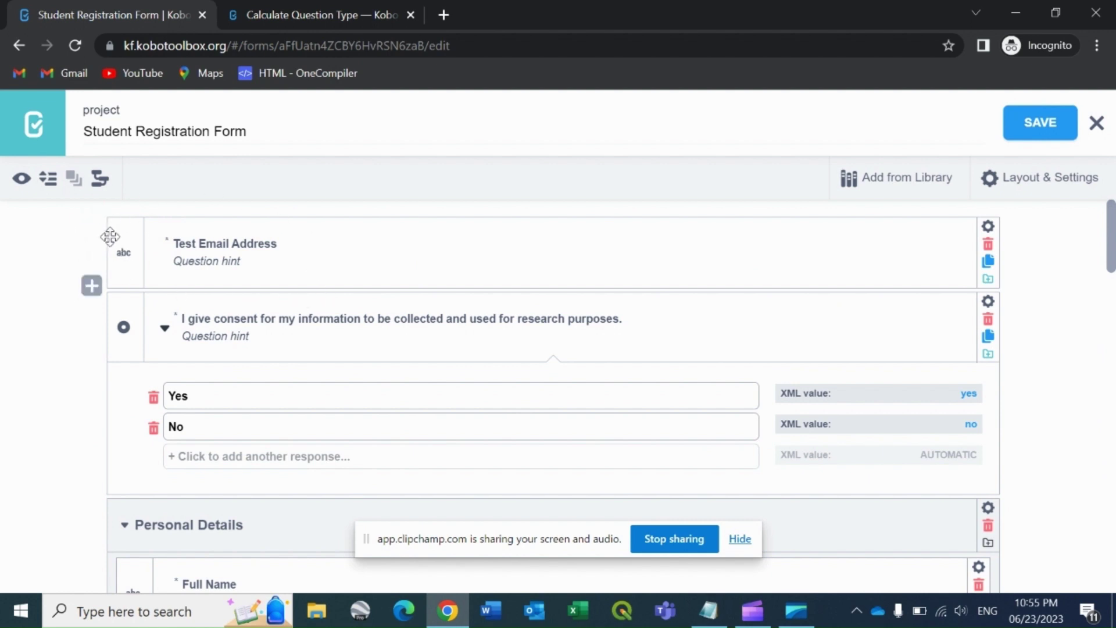
Add 'Marks in Science' as a Number question at the top of the form.
click(93, 211)
text(Marks in Science)
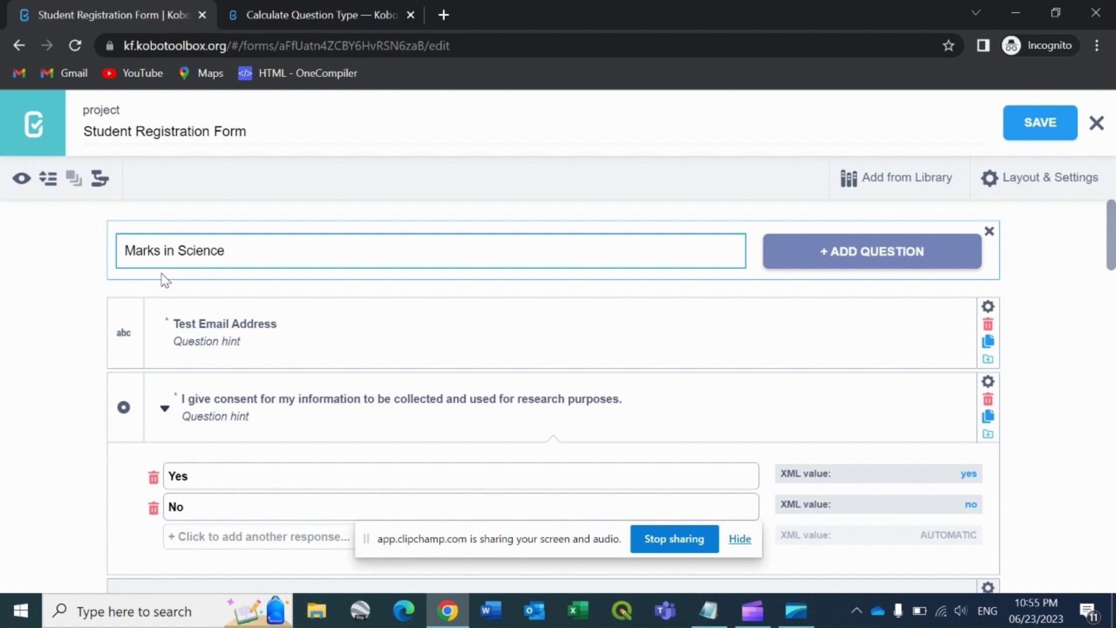
click(855, 256)
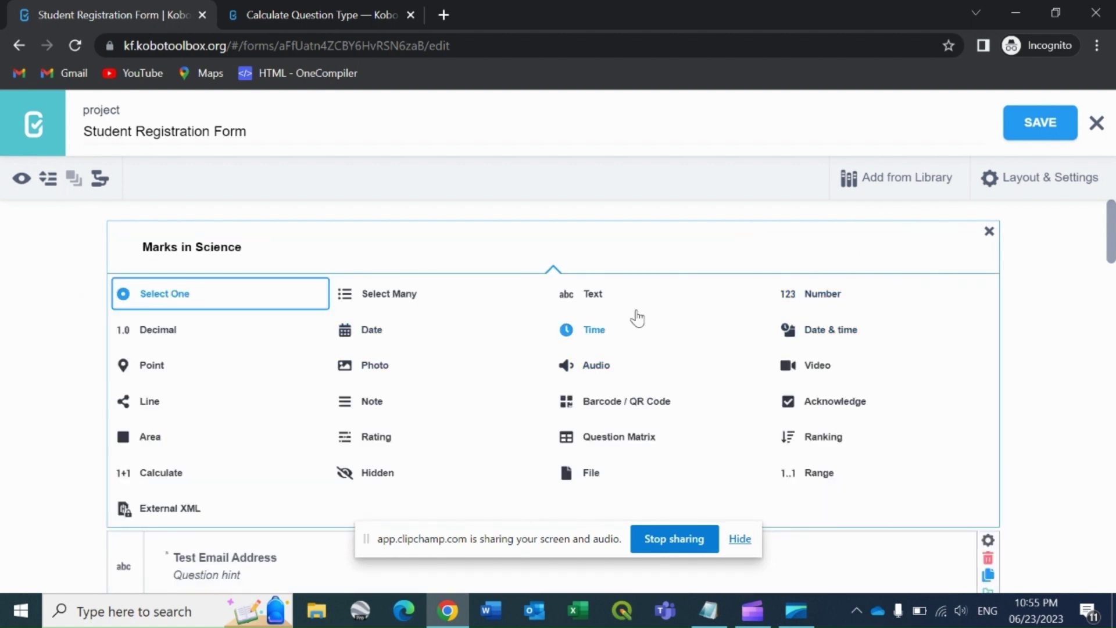
click(787, 297)
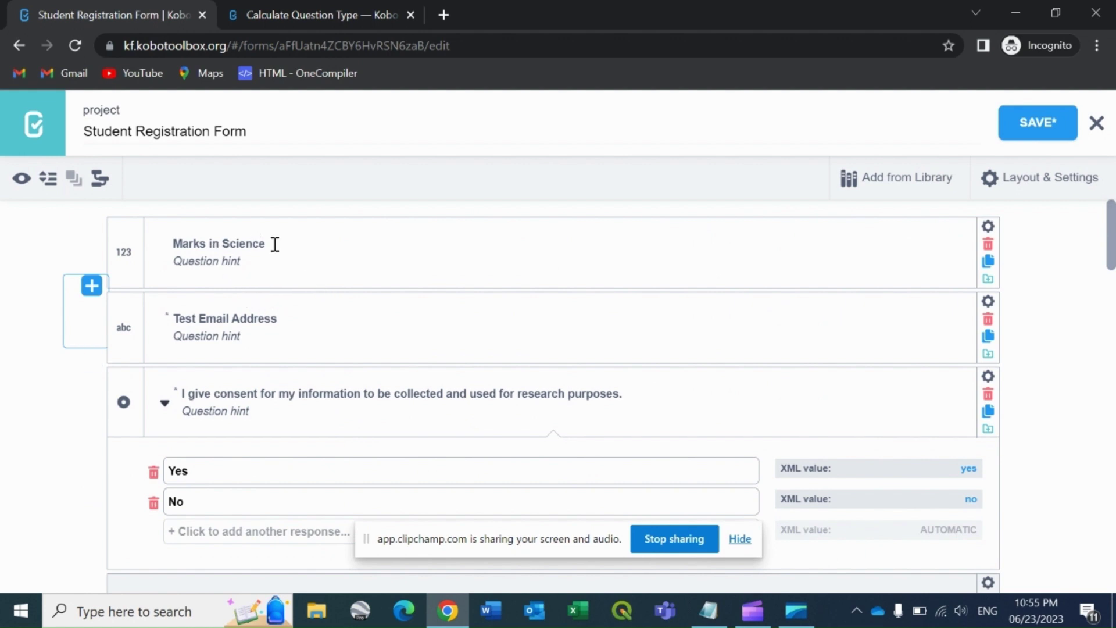
Duplicate the Marks in Science number question into four copies.
click(987, 263)
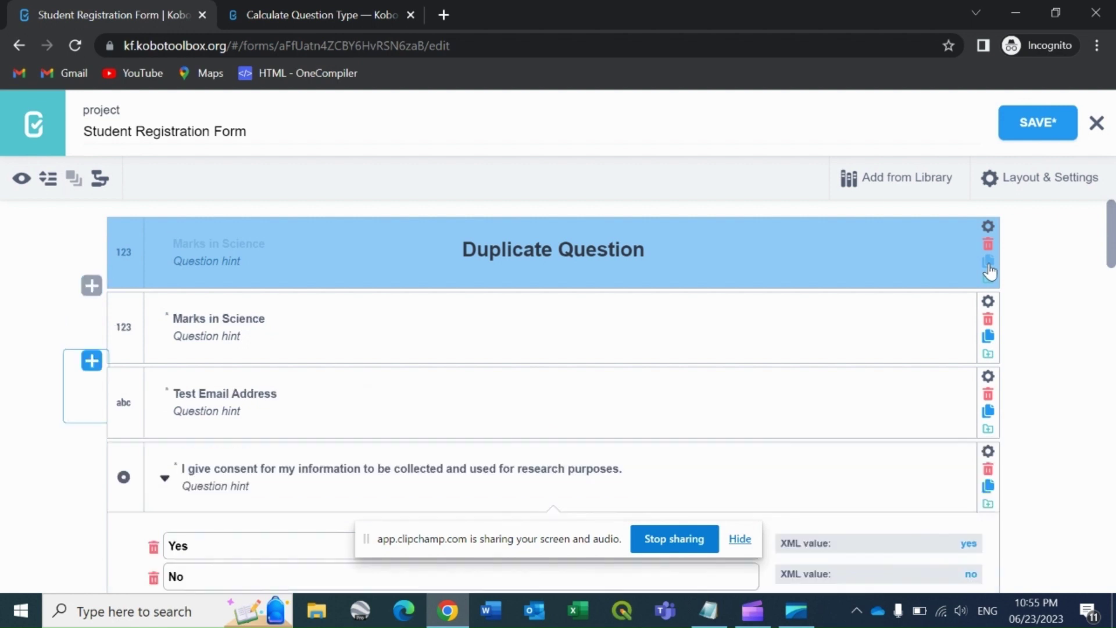
click(989, 265)
click(988, 265)
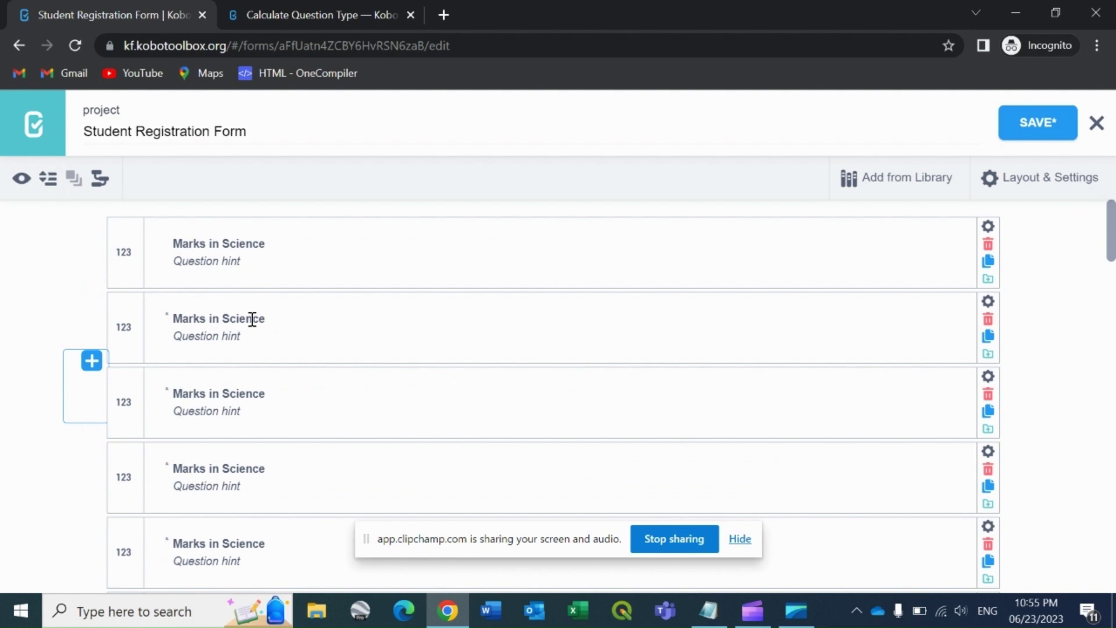
Rename the copies to Marks in Geography, Marks in Social, Marks in Literature and Marks in Maths.
click(251, 319)
double_click(255, 321)
text(Geography)
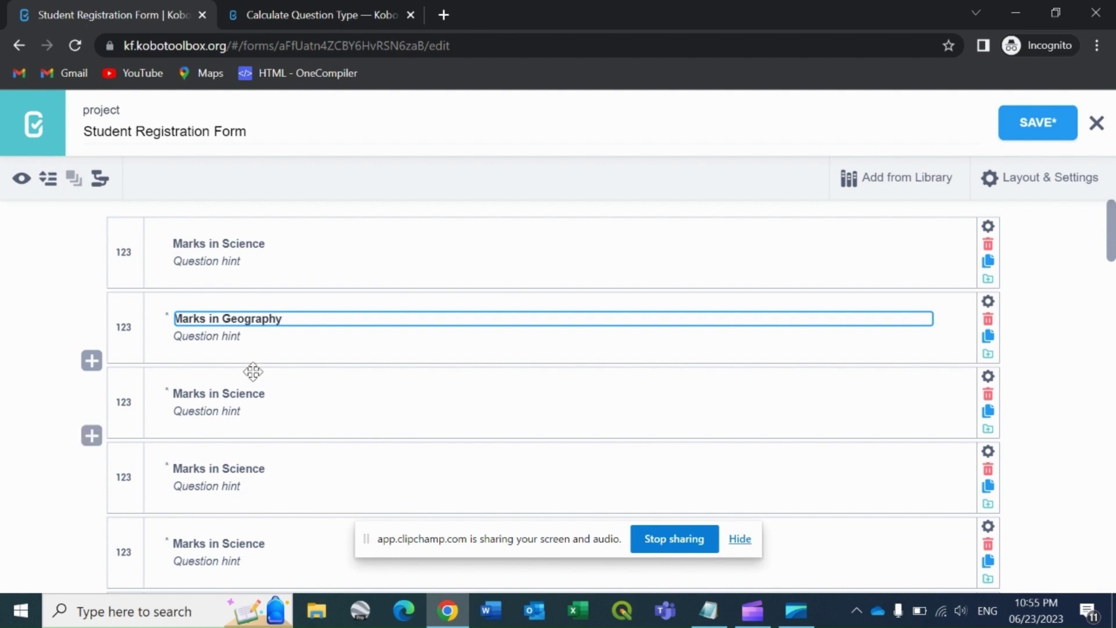
click(252, 394)
double_click(252, 395)
text(S)
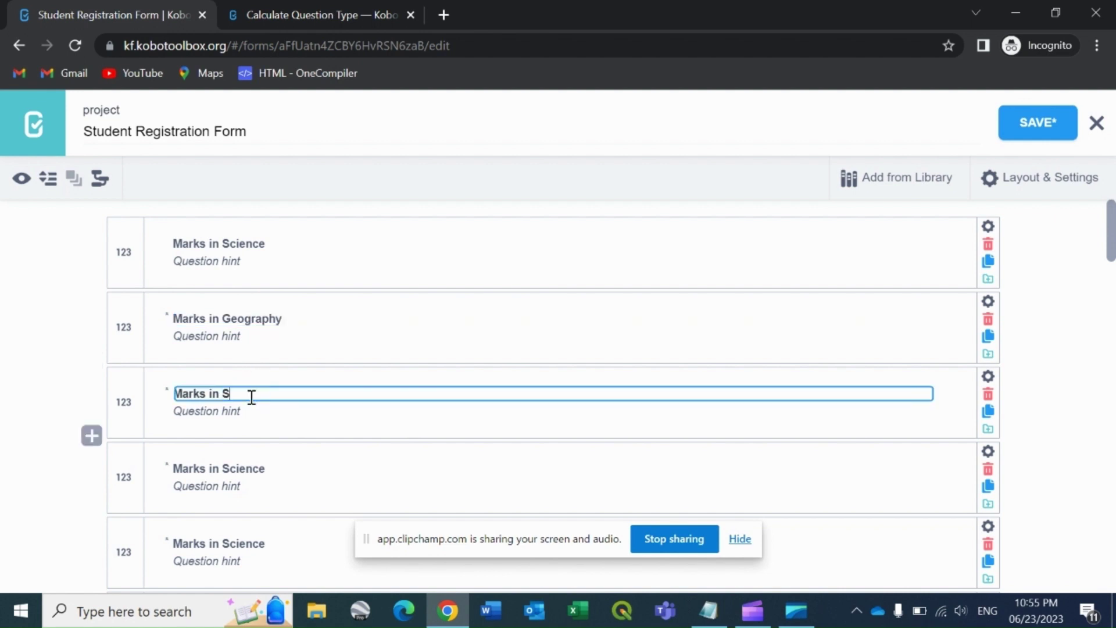
click(258, 469)
double_click(258, 468)
text(Literatur)
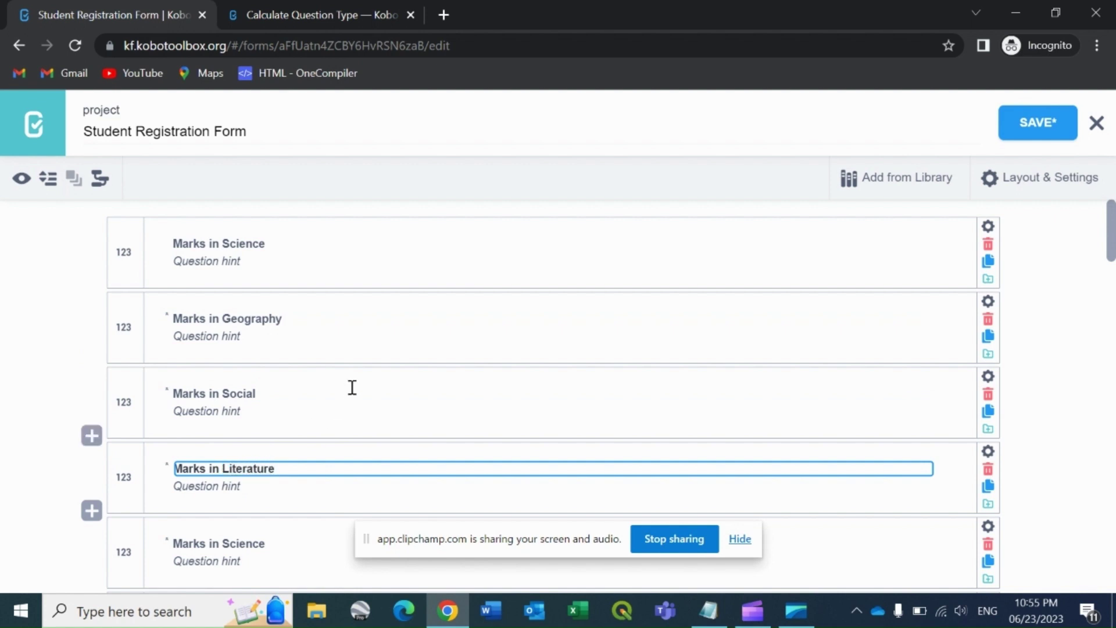
scroll(344, 393, down, 1)
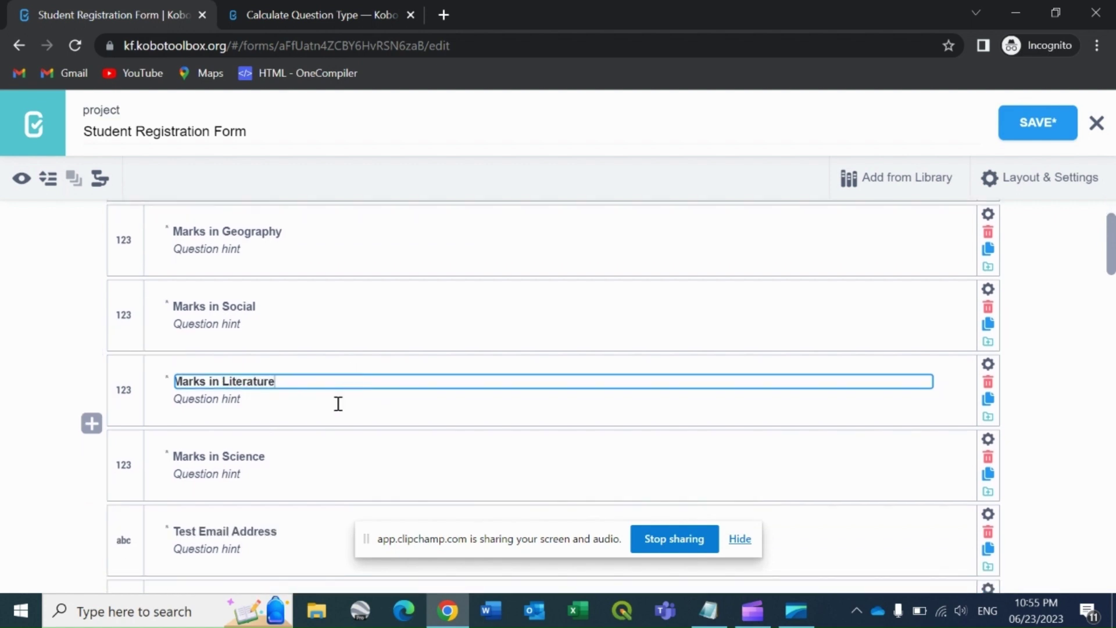
click(246, 462)
double_click(246, 462)
text(Maths)
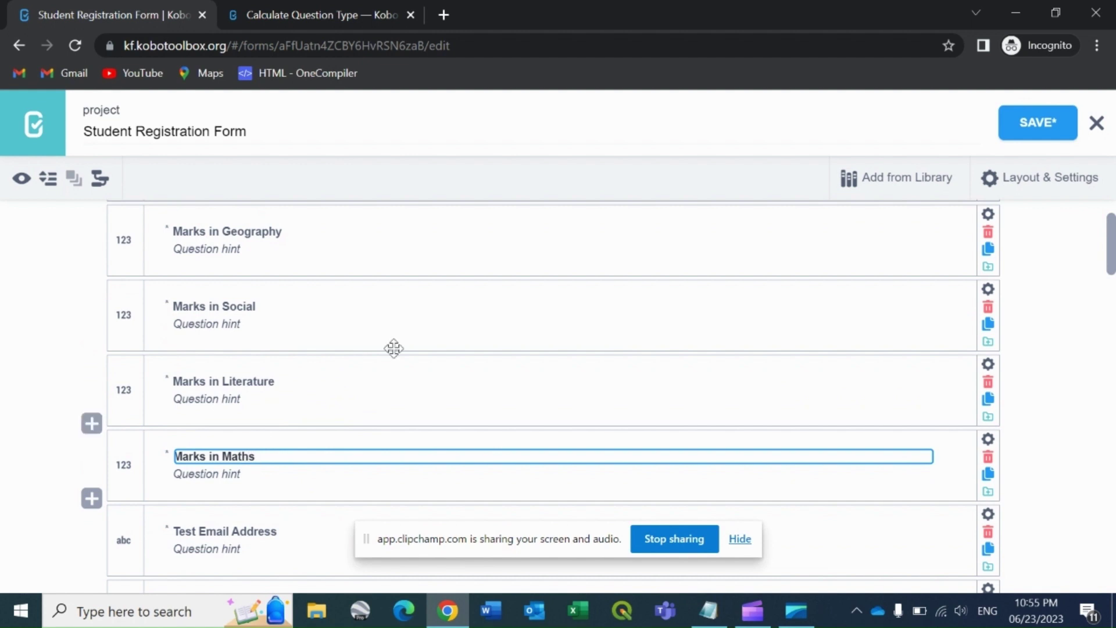
scroll(419, 342, up, 1)
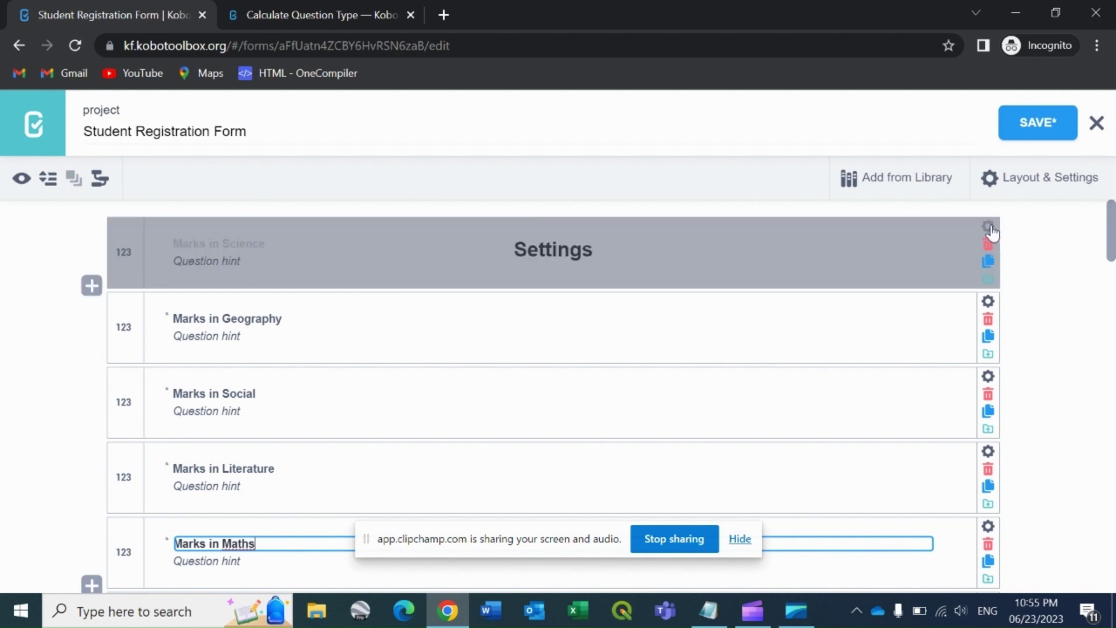
Shorten the Science and Geography data column names to mscience and mgeo.
click(988, 227)
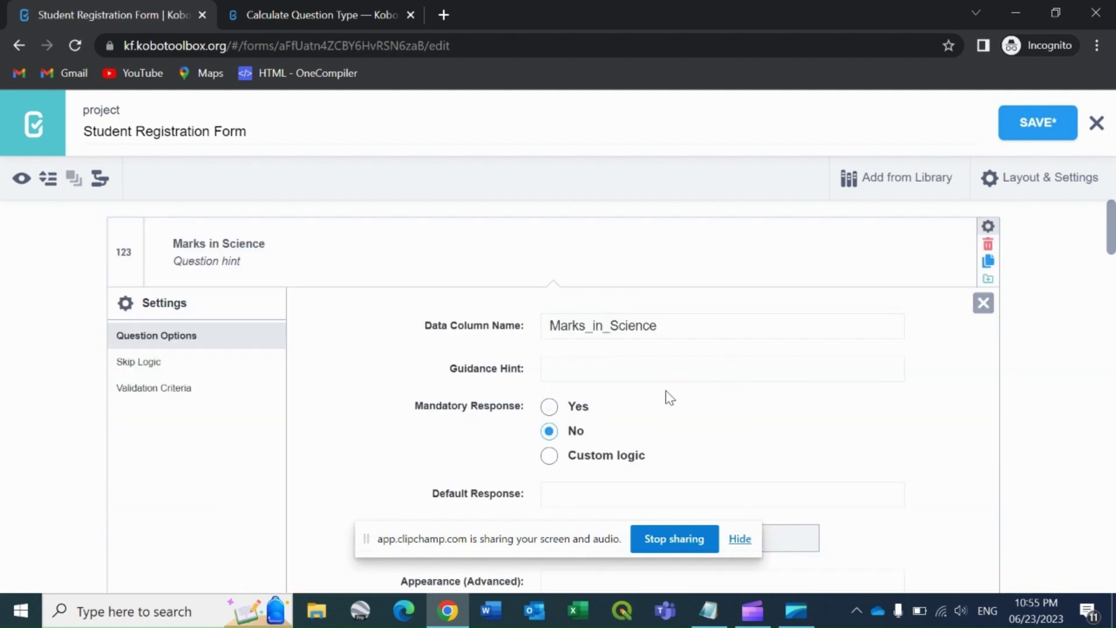
click(545, 329)
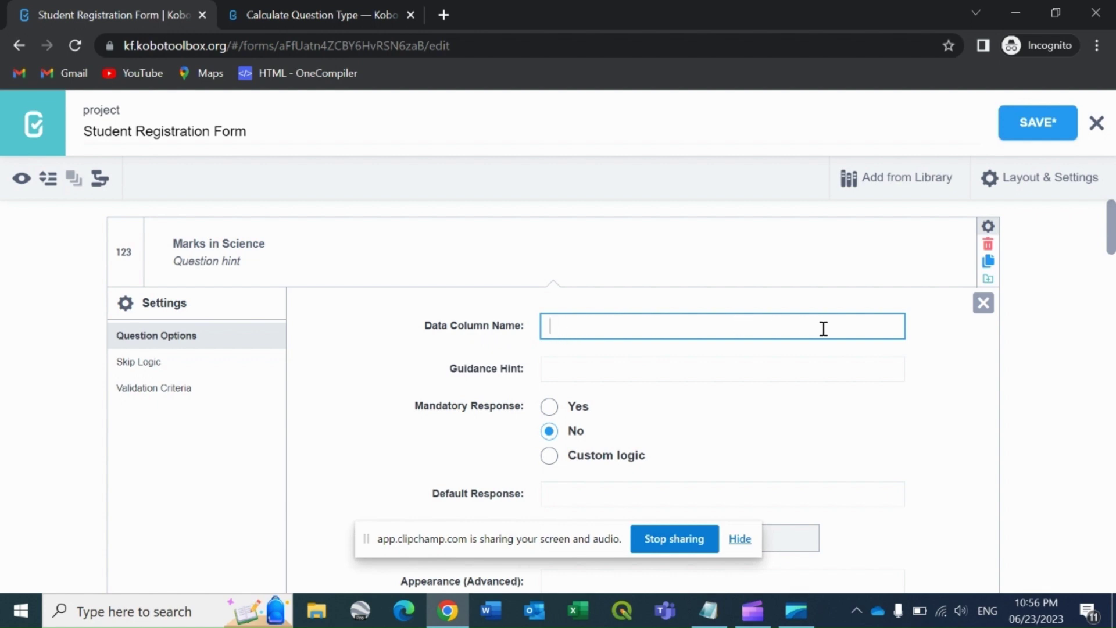
click(558, 331)
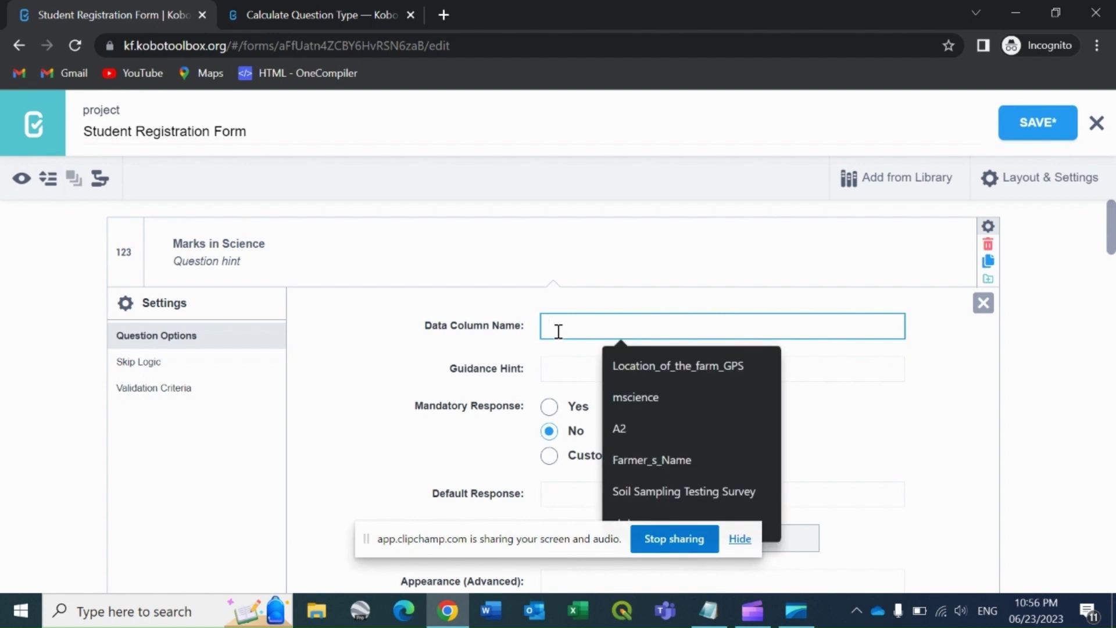
text(ms)
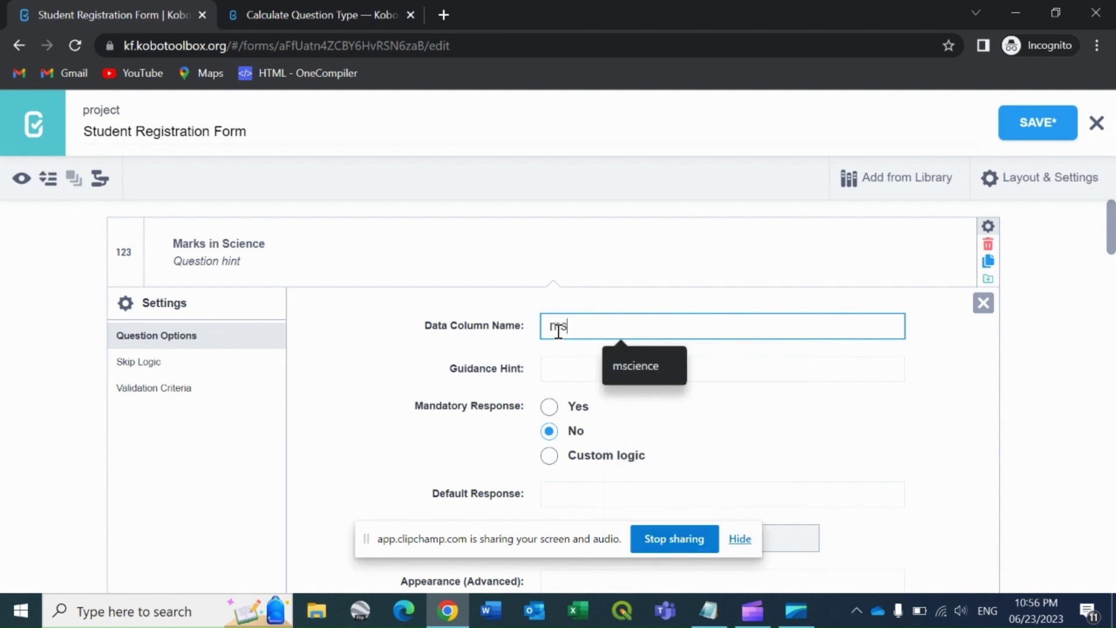
text(cien)
text(ce)
scroll(768, 332, down, 4)
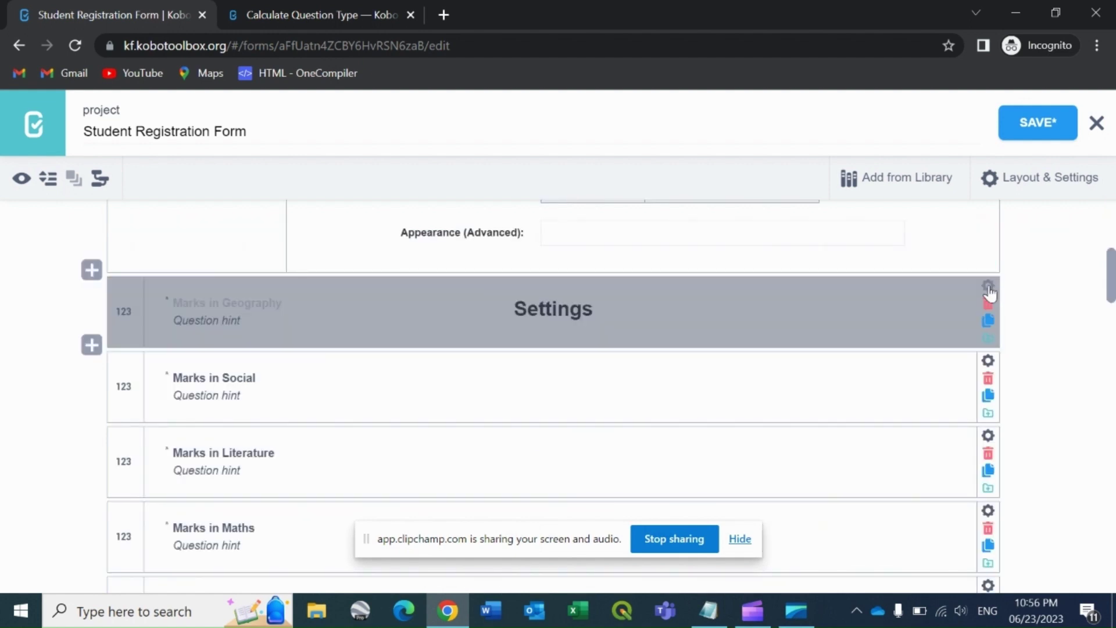
click(988, 287)
scroll(610, 331, down, 1)
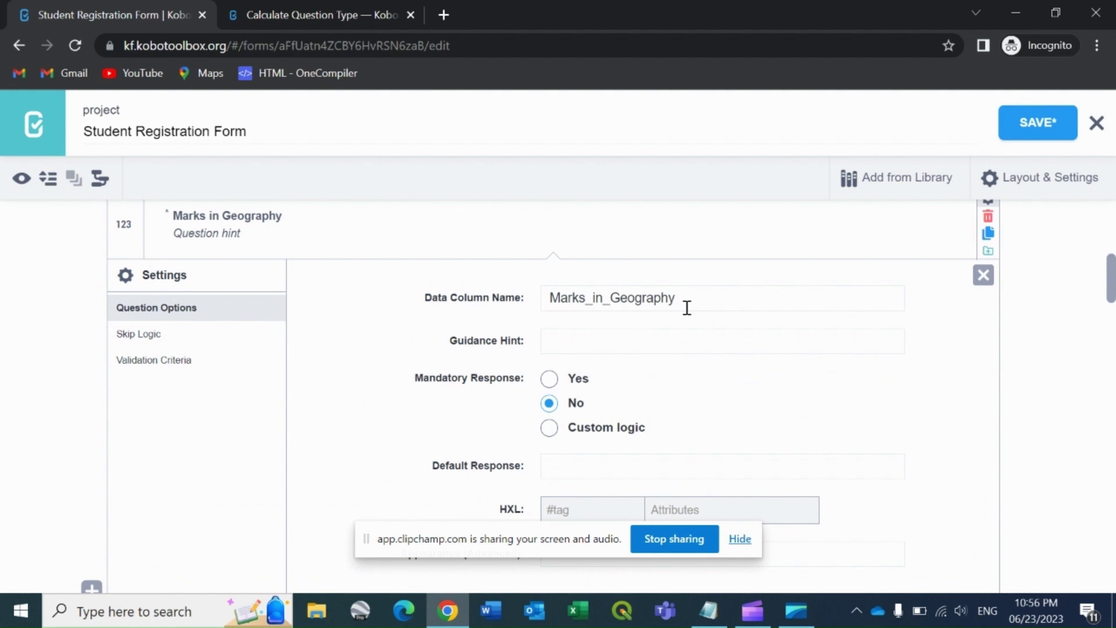
drag(609, 299, 543, 304)
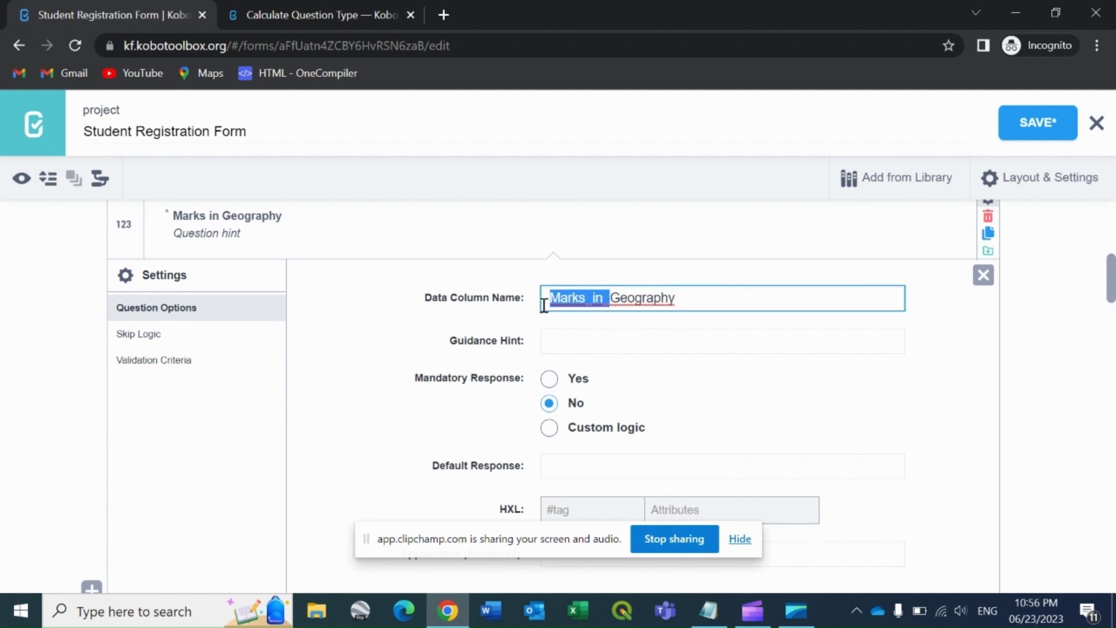
key(BackSpace)
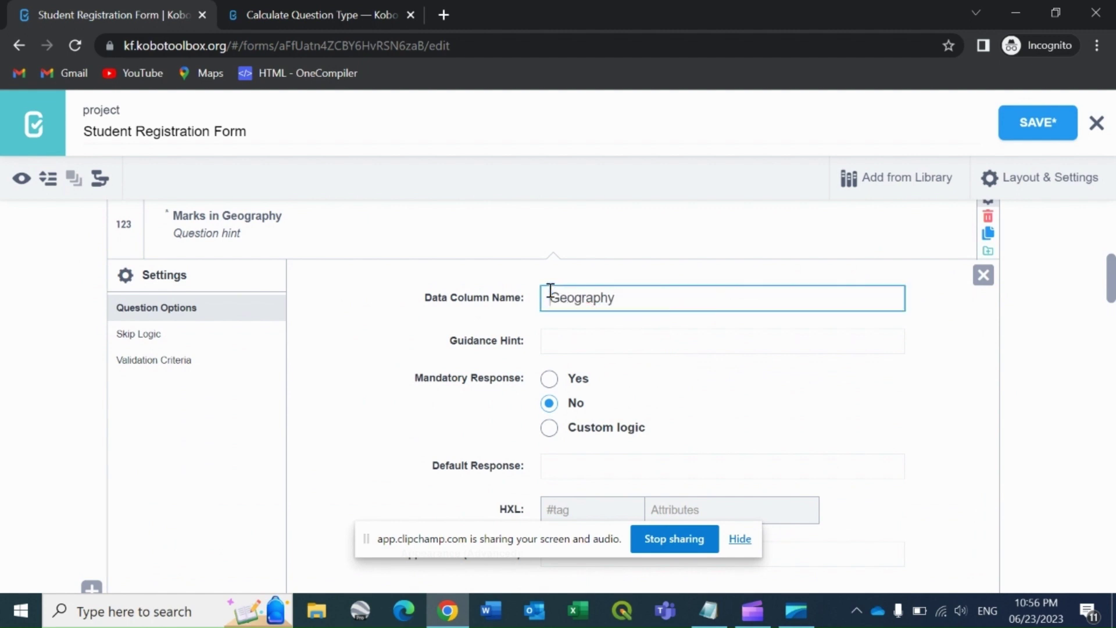
text(m)
key(Delete)
text(g)
drag(583, 298, 653, 298)
key(BackSpace)
scroll(834, 398, down, 2)
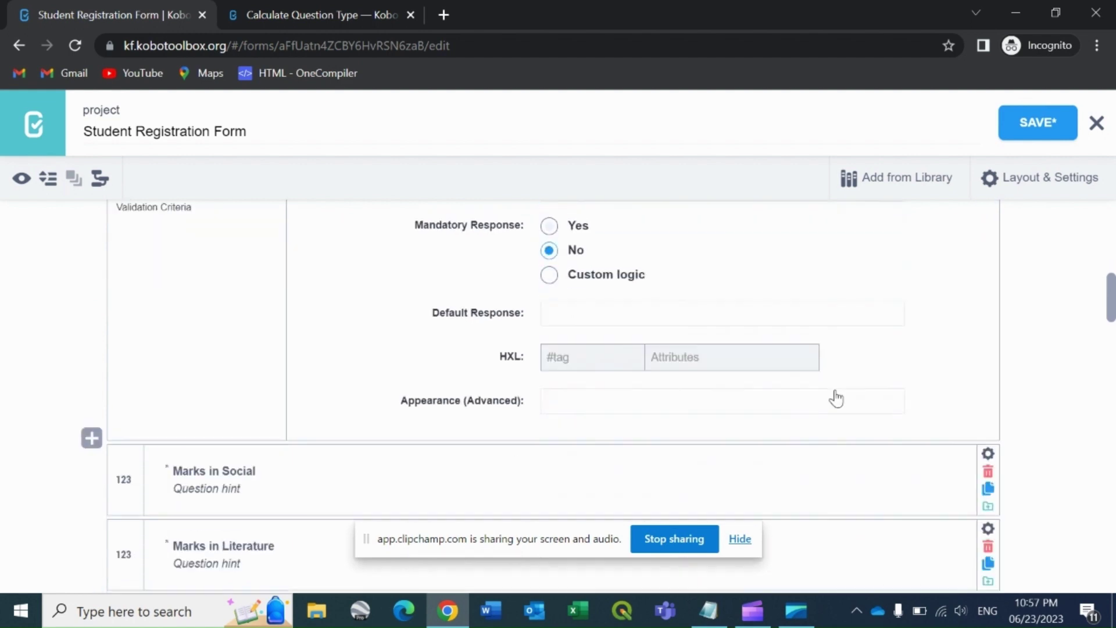
scroll(837, 392, down, 2)
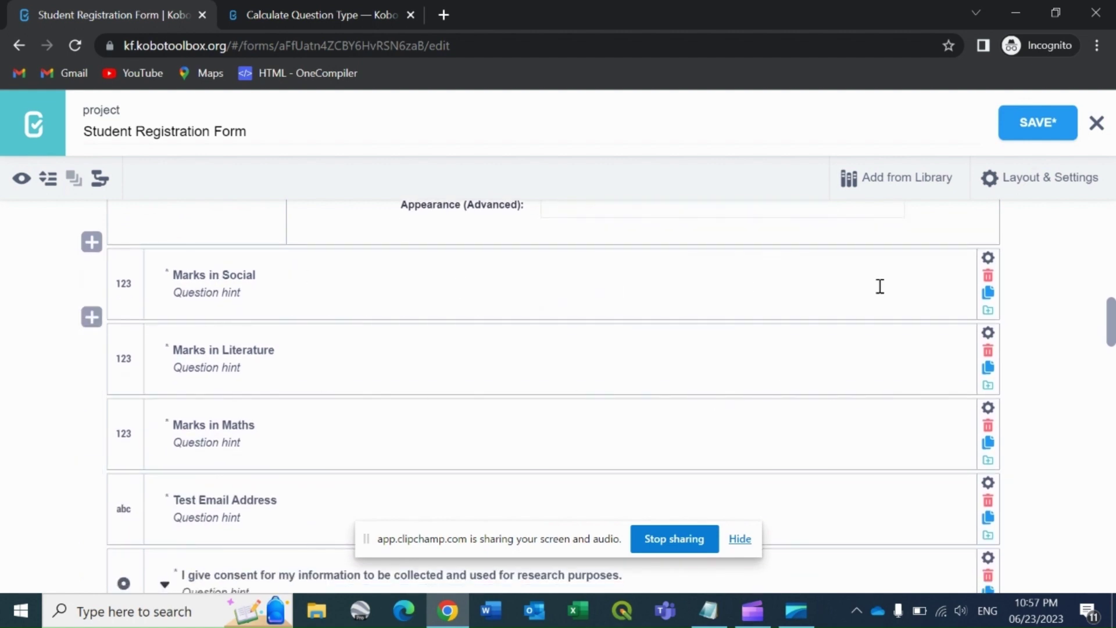
Shorten the Social, Literature and Maths data column names to msocial, mlit and mmaths.
click(988, 257)
click(607, 356)
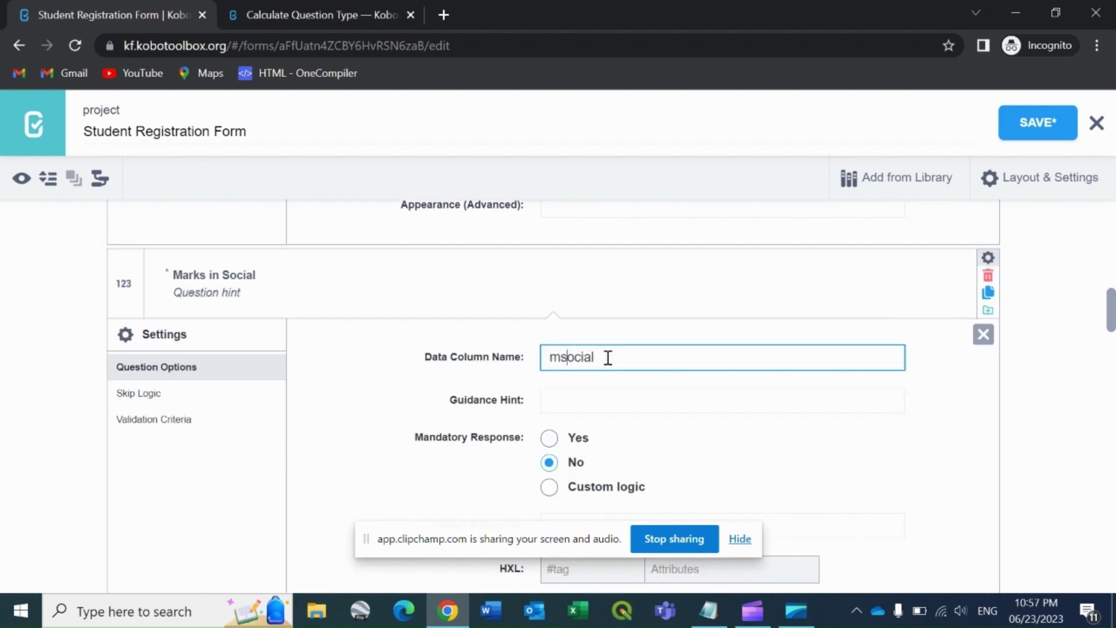
scroll(906, 436, down, 2)
scroll(911, 431, down, 1)
scroll(911, 430, down, 1)
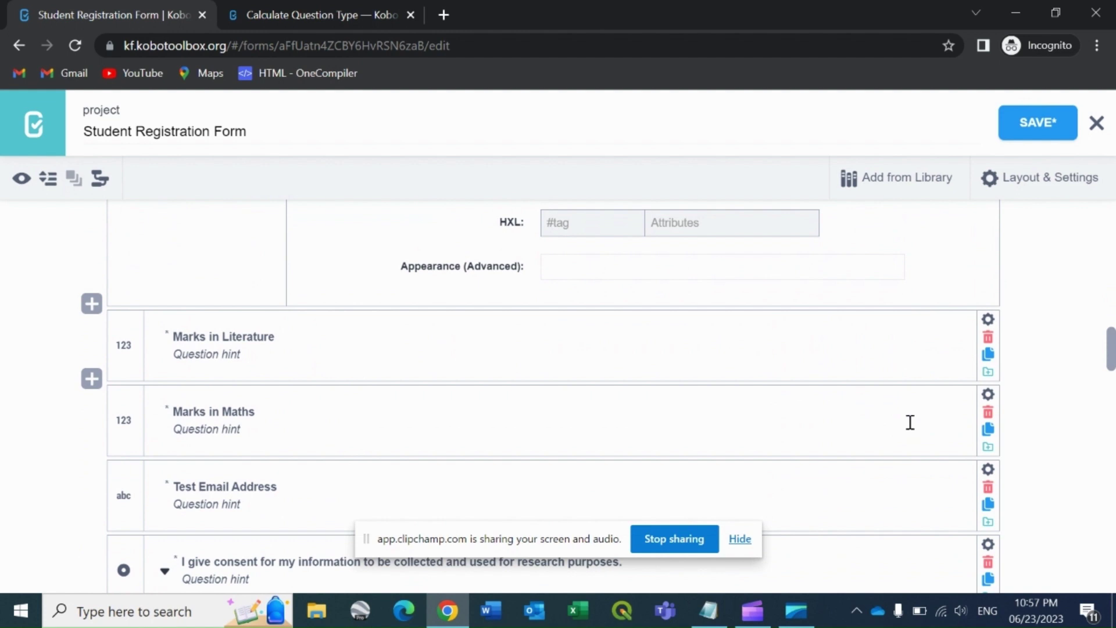
click(987, 320)
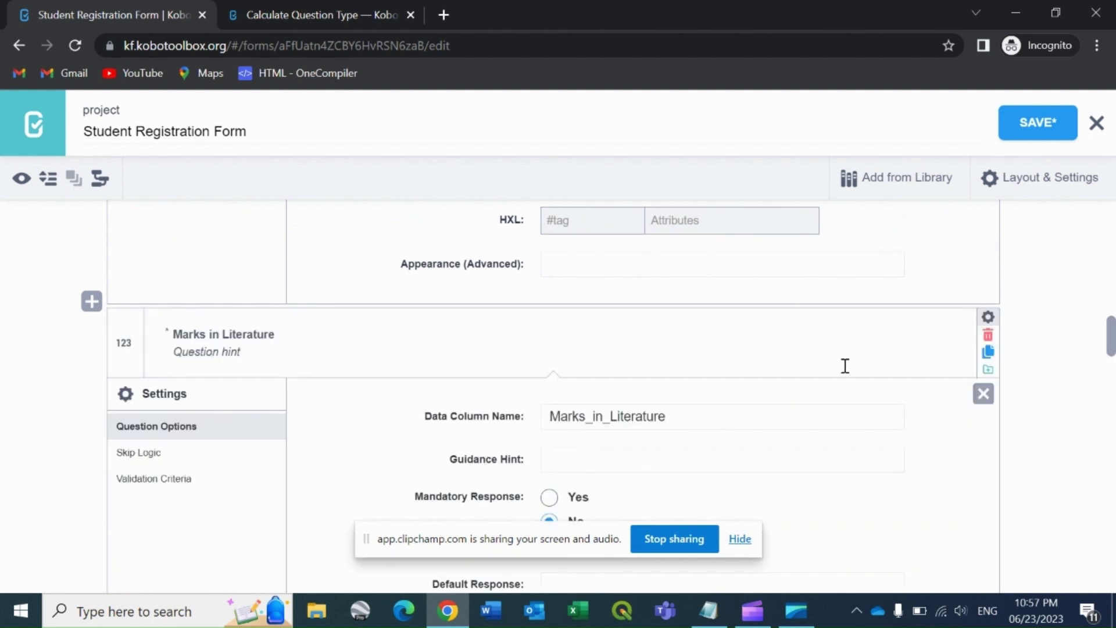
scroll(564, 428, down, 1)
double_click(621, 329)
key(BackSpace)
text(m)
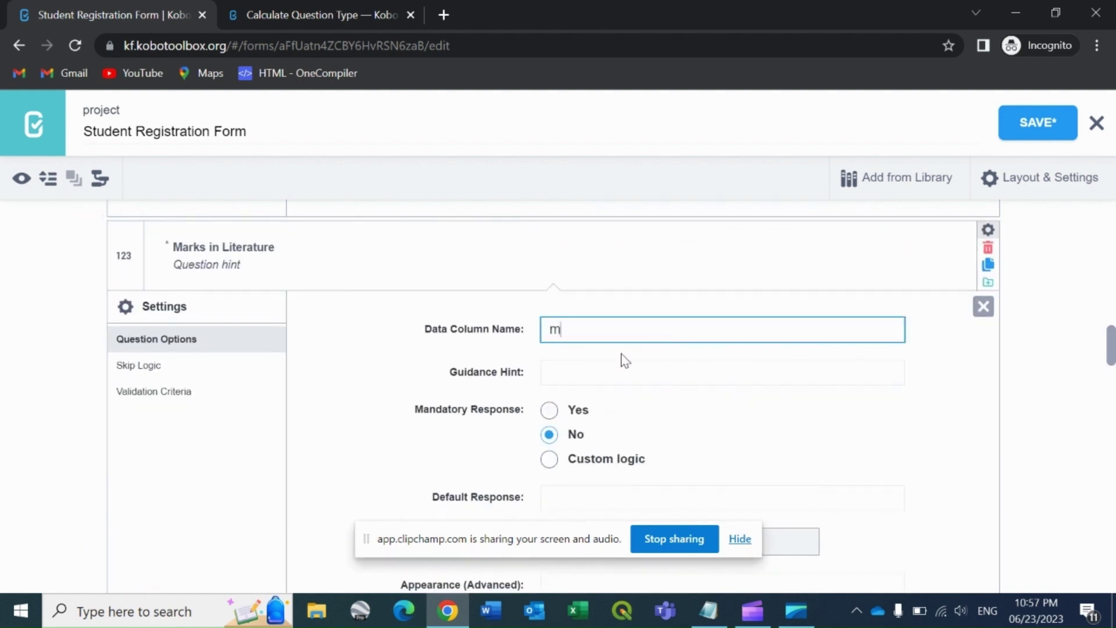
text(lit)
scroll(1046, 367, down, 1)
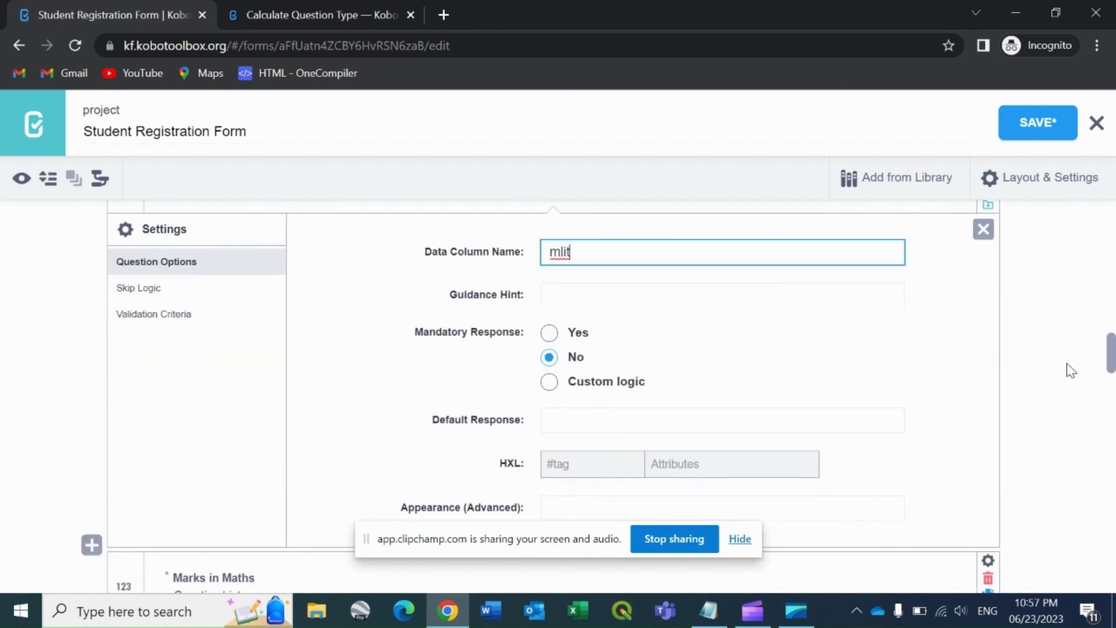
scroll(1066, 369, down, 1)
scroll(1060, 370, down, 3)
scroll(650, 319, up, 2)
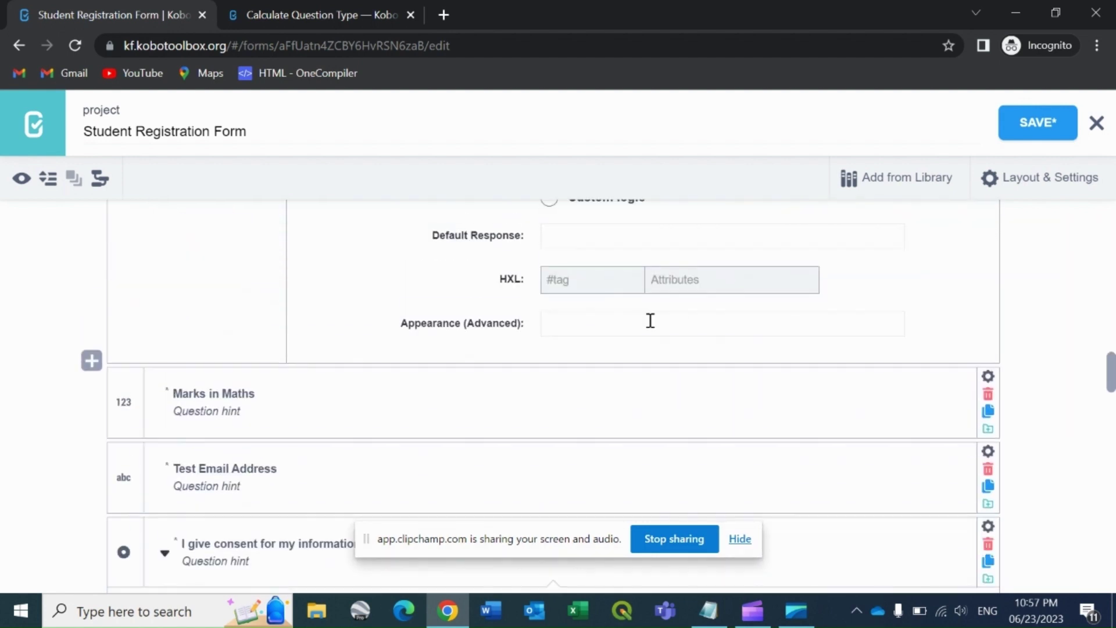
click(987, 377)
scroll(568, 399, down, 1)
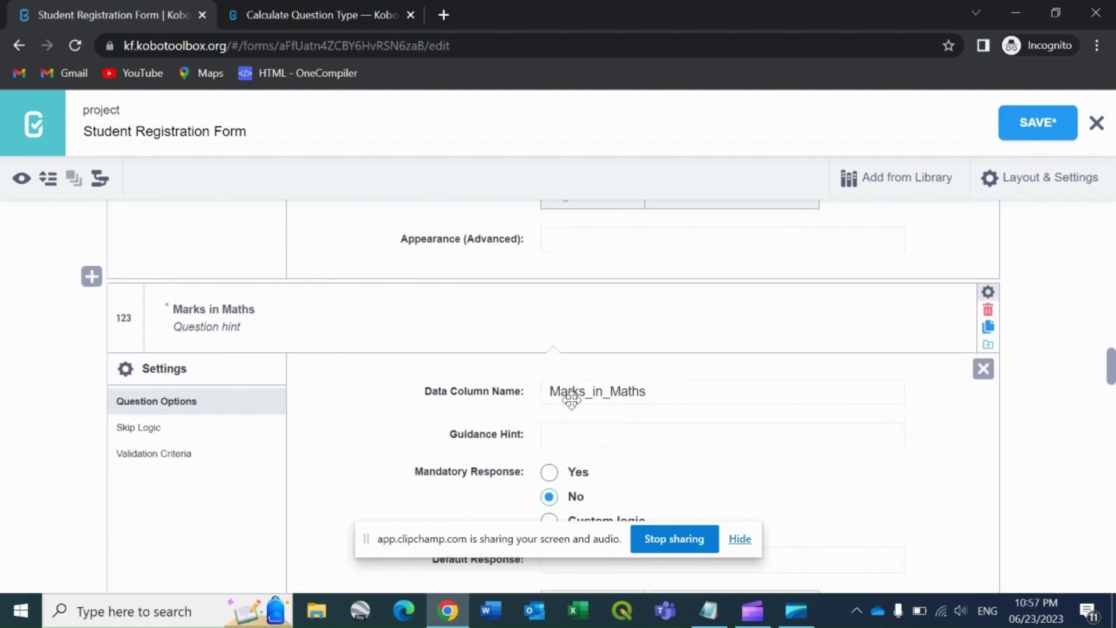
drag(551, 390, 711, 391)
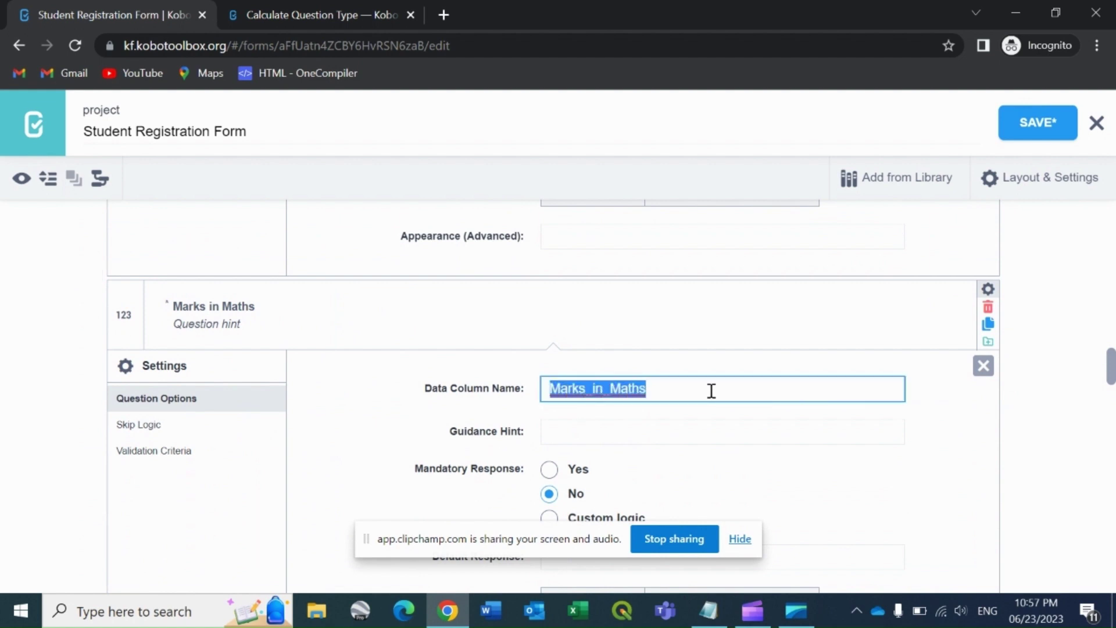
text(mmaths)
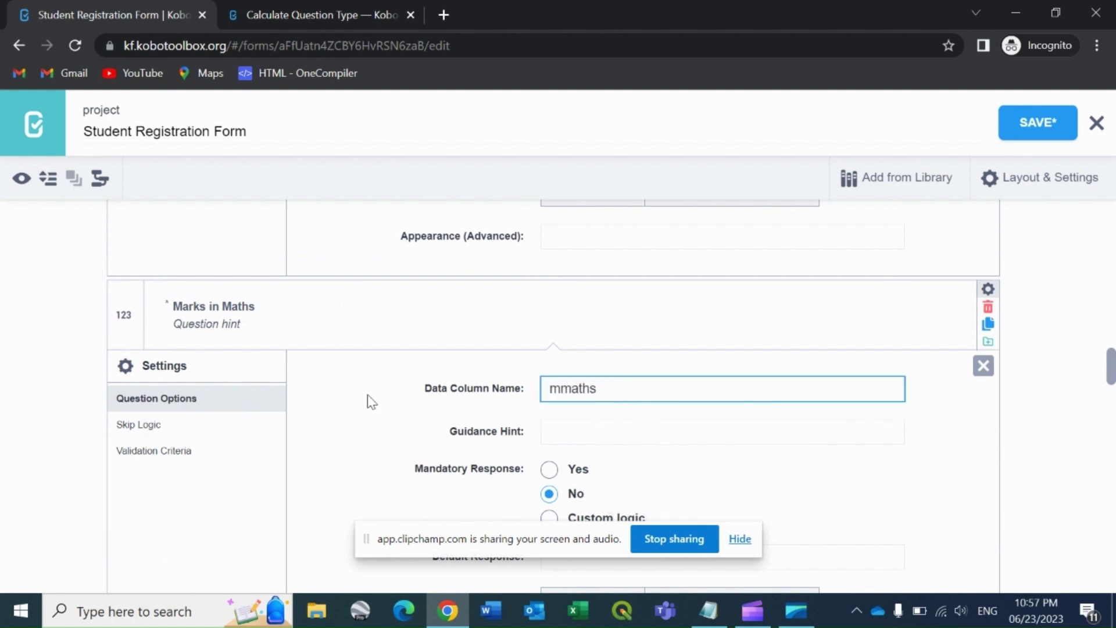
scroll(356, 401, down, 5)
scroll(357, 400, down, 5)
scroll(356, 400, down, 5)
scroll(357, 401, down, 5)
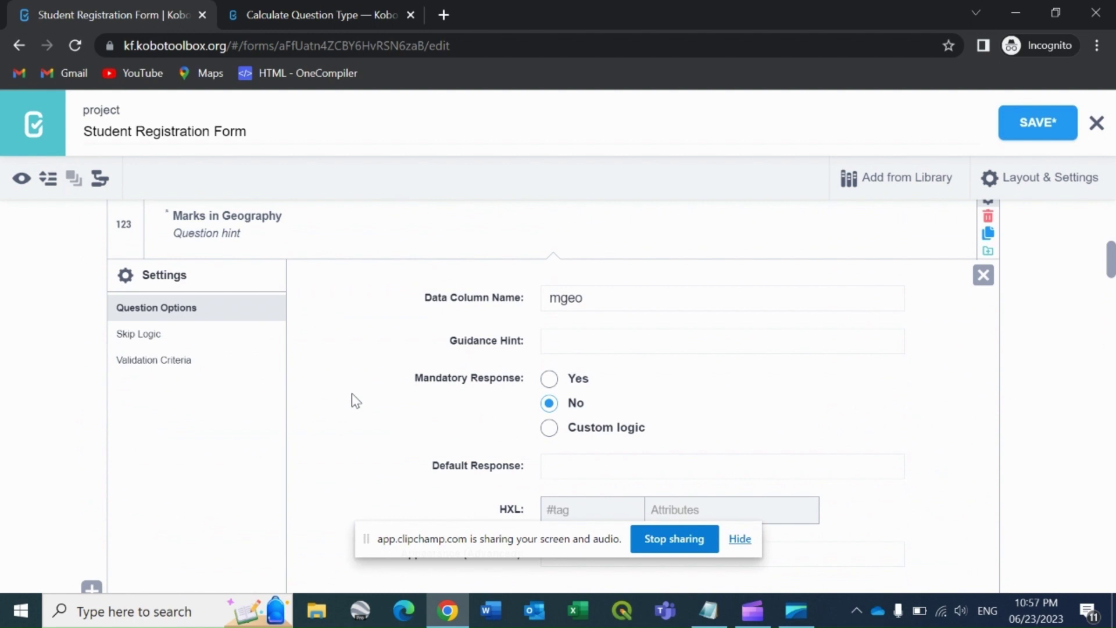
scroll(352, 399, down, 5)
scroll(351, 399, down, 5)
scroll(332, 359, down, 5)
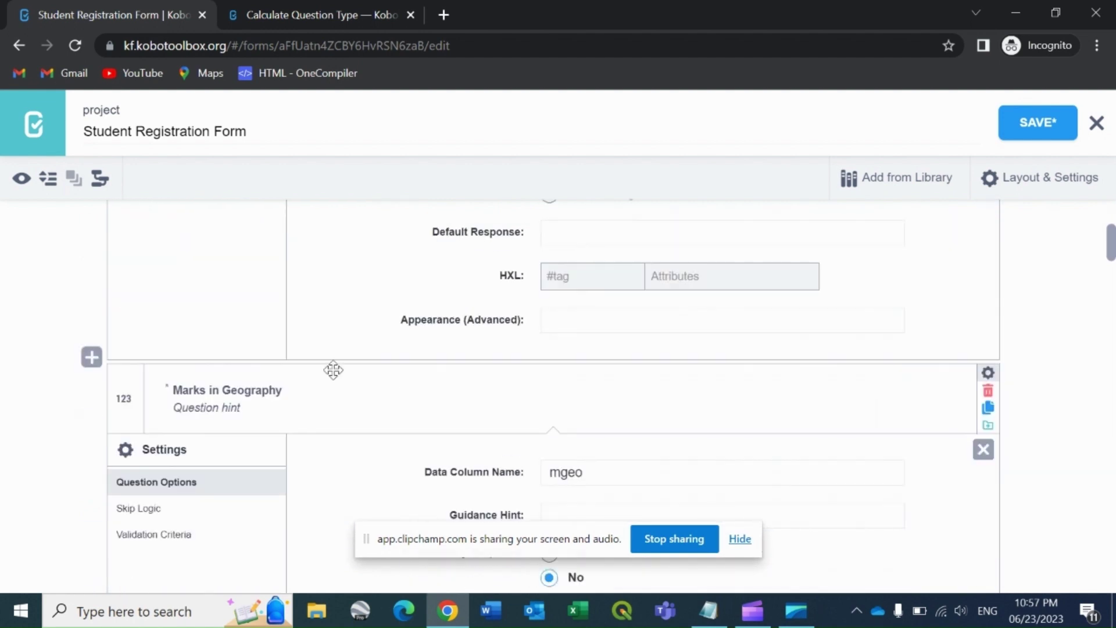
scroll(347, 381, down, 5)
scroll(346, 381, down, 1)
scroll(346, 386, down, 5)
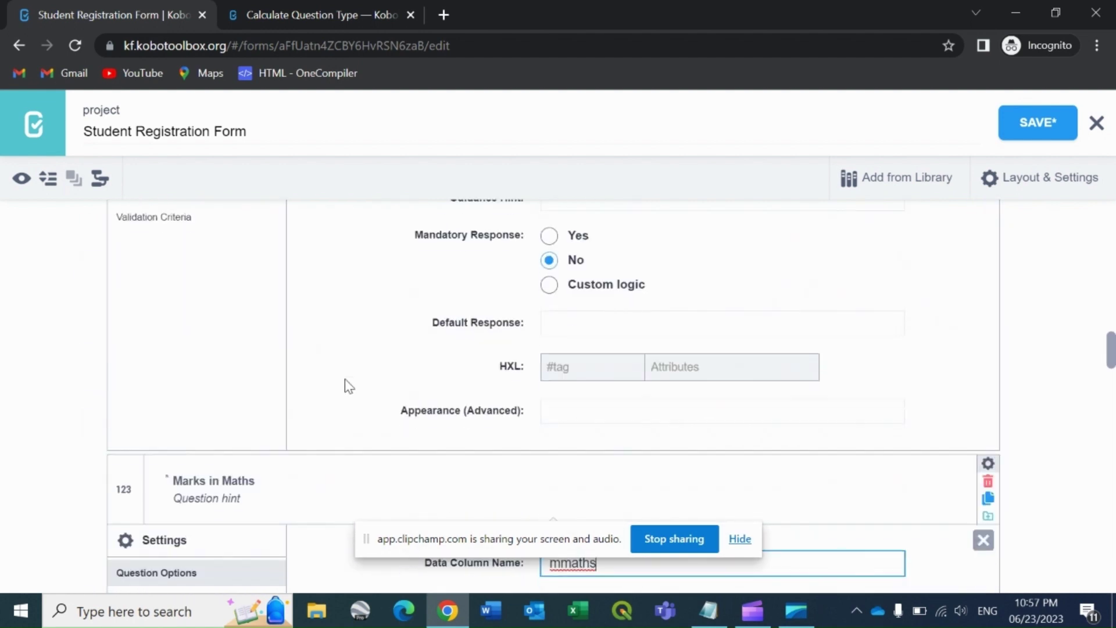
scroll(344, 387, down, 3)
scroll(315, 301, up, 2)
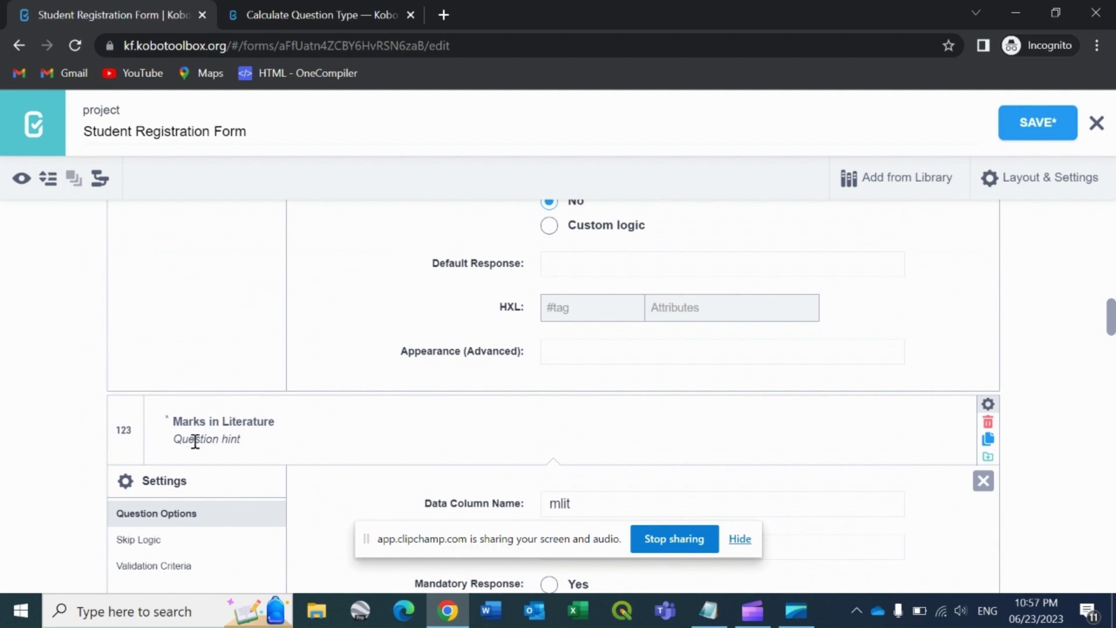
scroll(183, 431, down, 4)
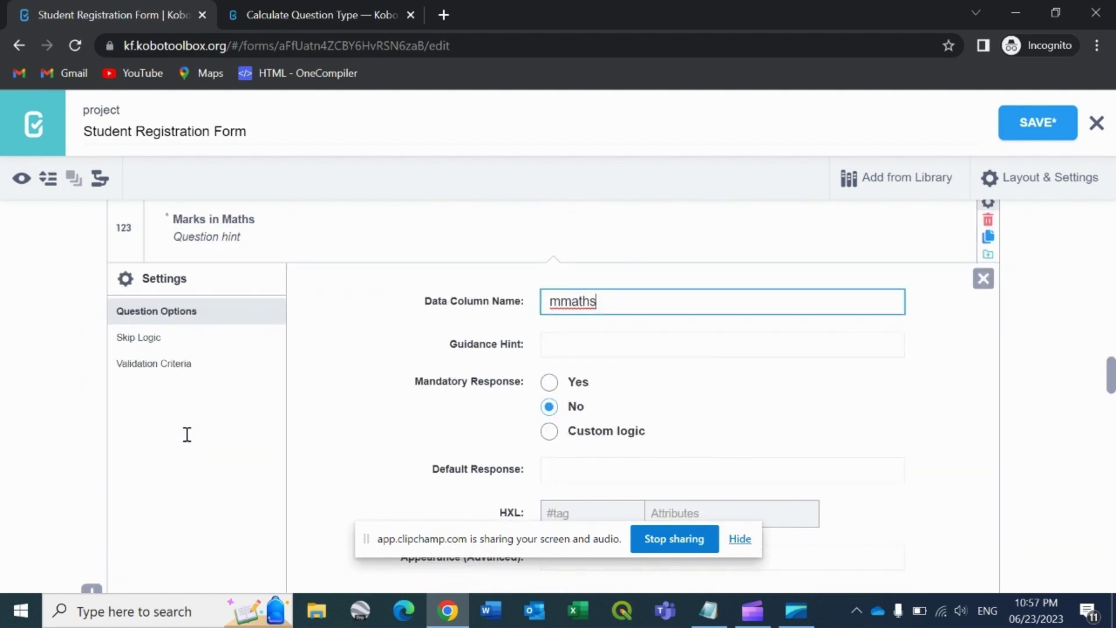
scroll(153, 403, down, 3)
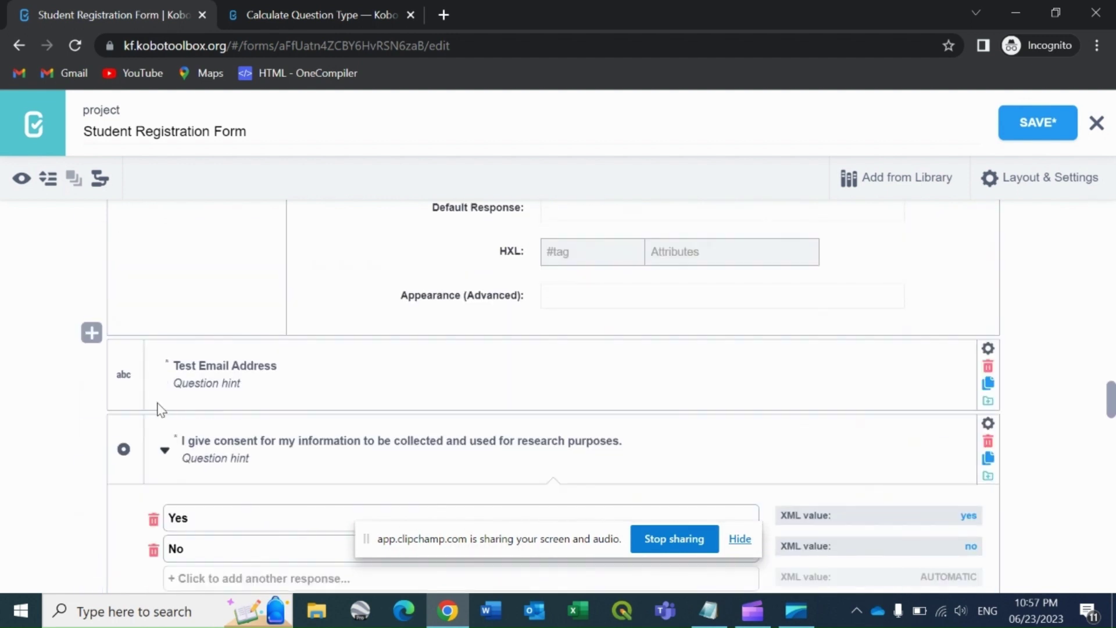
scroll(160, 410, up, 1)
Start a question above Test Email Address reading ${mscience}+${mgeo}+${mlit}+${msocial}+${mmaths}.
click(90, 418)
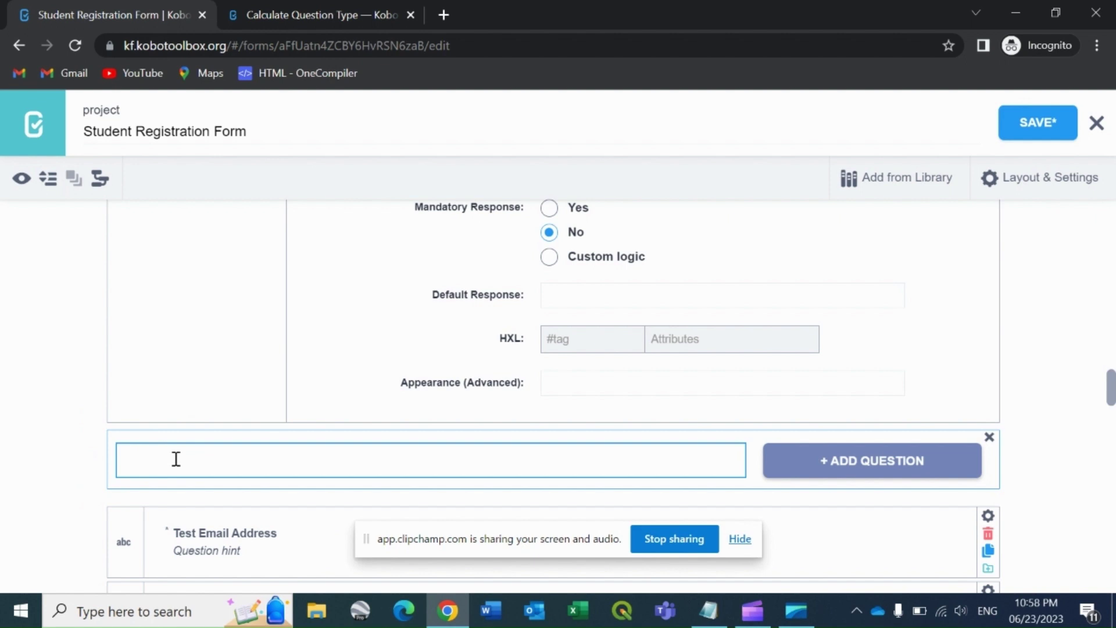
text(${)
text(variable )
text(name)
scroll(779, 448, up, 5)
scroll(778, 449, down, 6)
scroll(778, 449, down, 6)
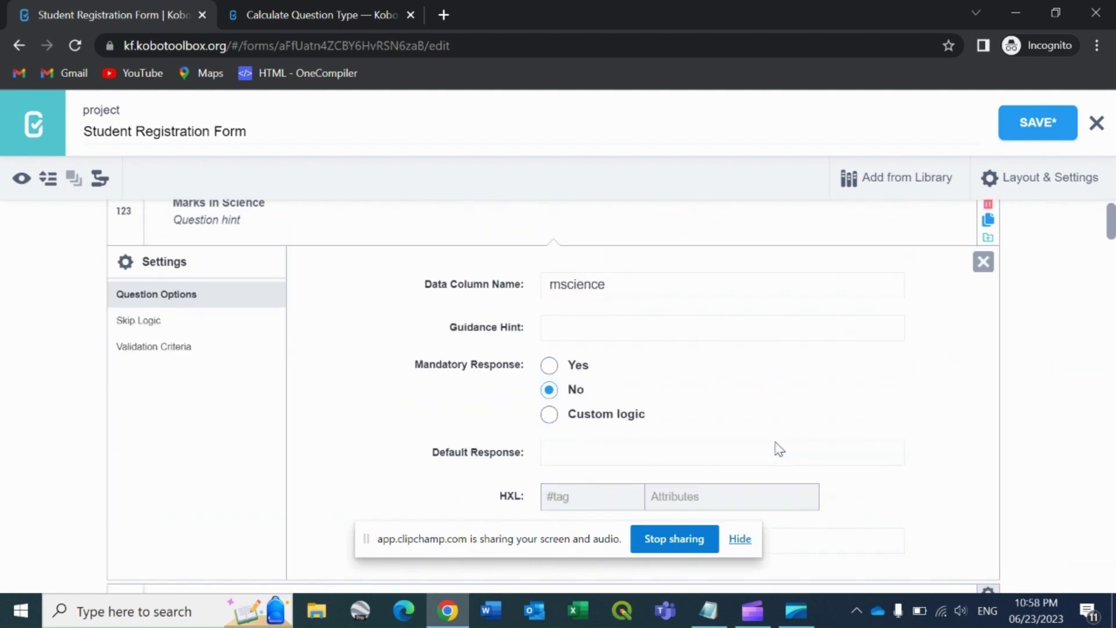
scroll(779, 448, up, 1)
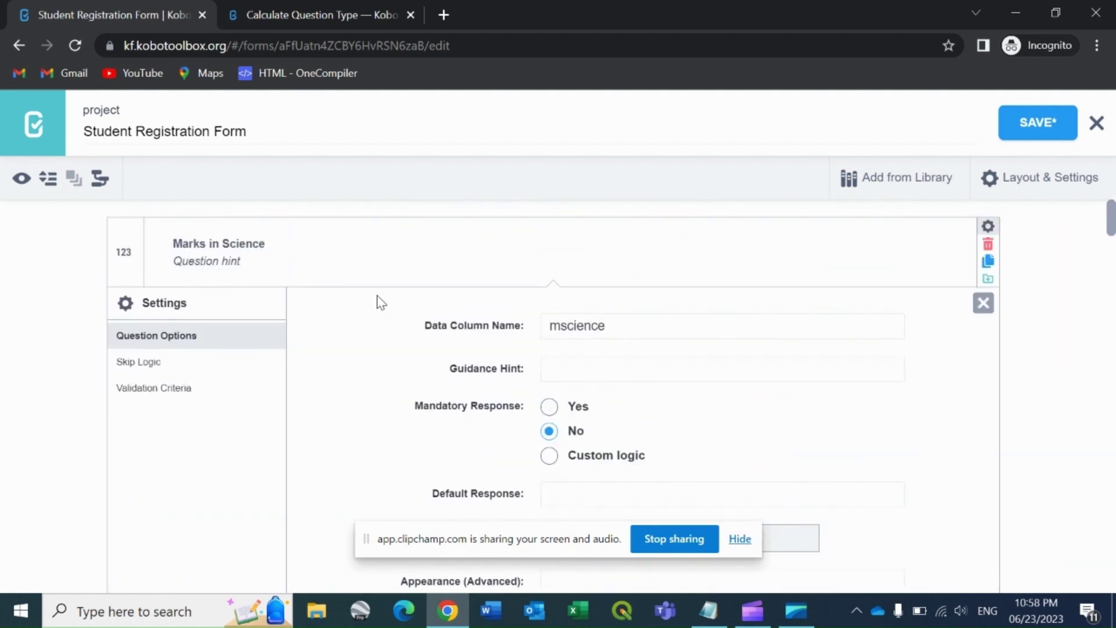
scroll(926, 354, down, 2)
scroll(828, 390, down, 4)
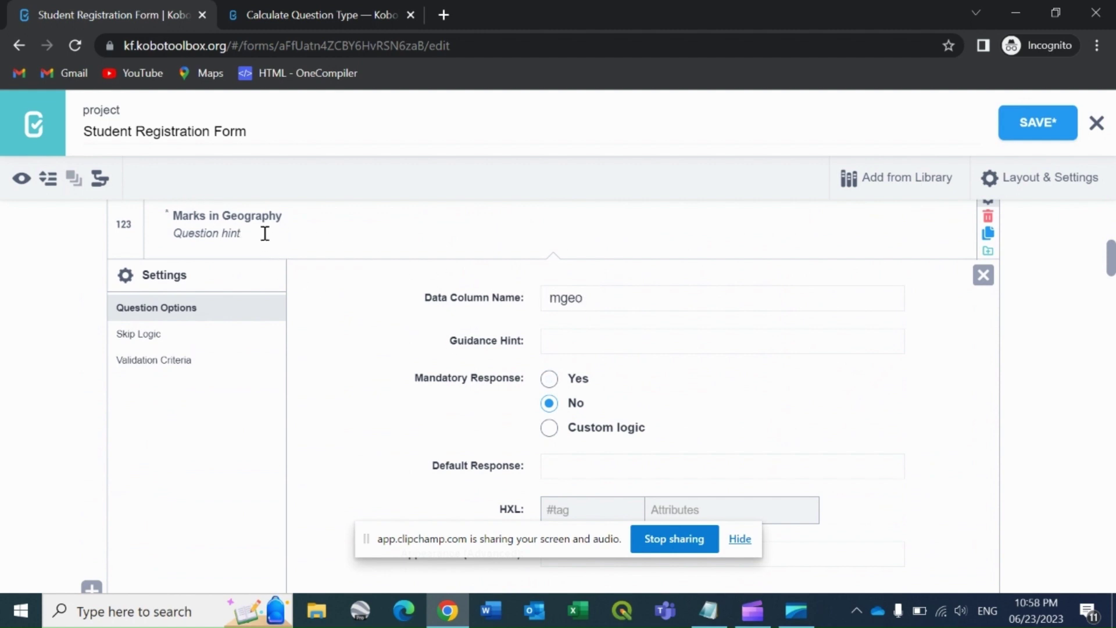
scroll(654, 332, up, 5)
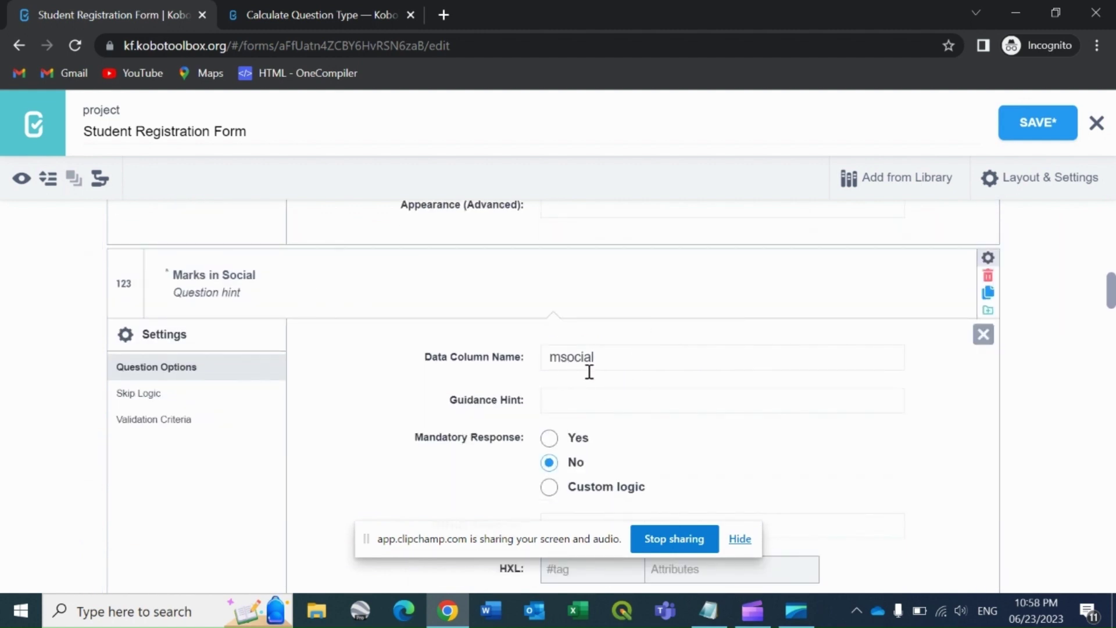
scroll(808, 399, down, 3)
scroll(739, 408, down, 2)
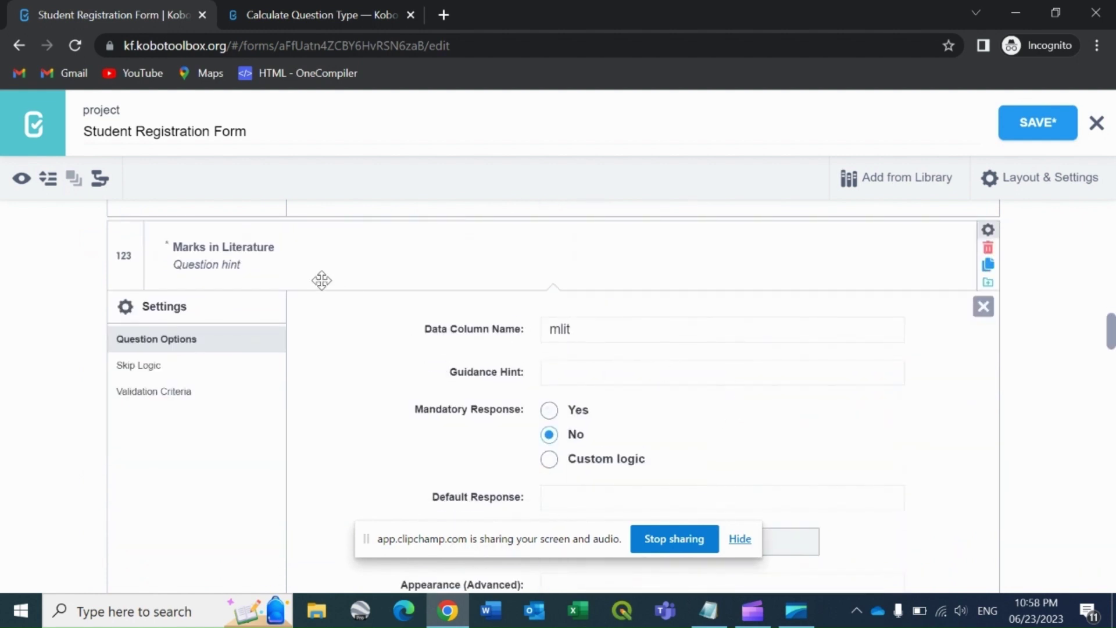
scroll(717, 381, down, 3)
scroll(715, 376, down, 2)
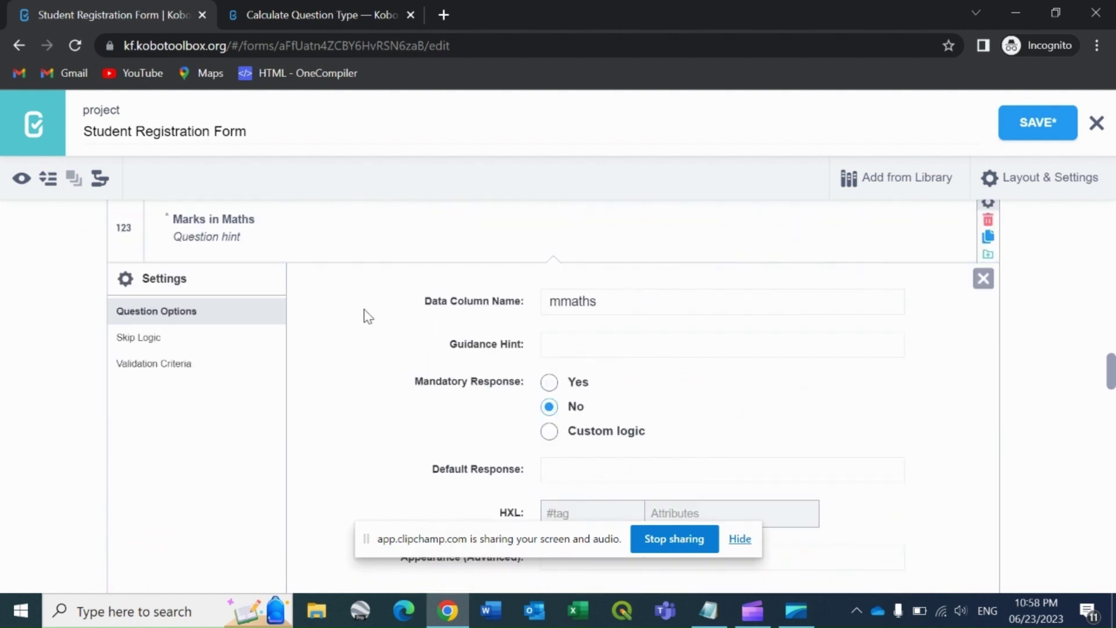
scroll(373, 374, down, 5)
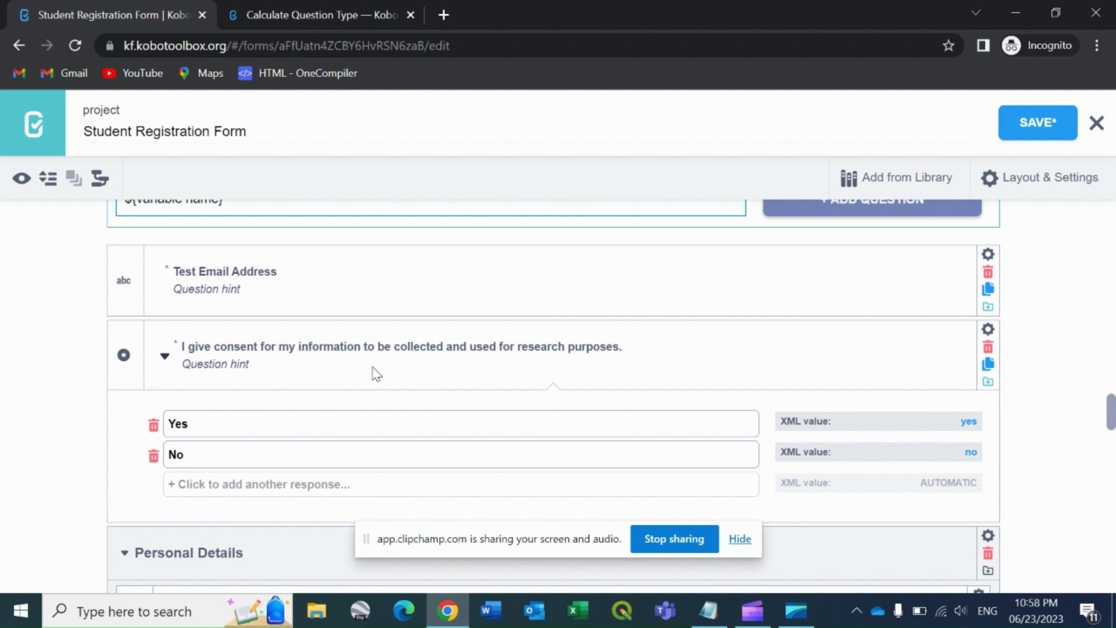
scroll(345, 344, up, 1)
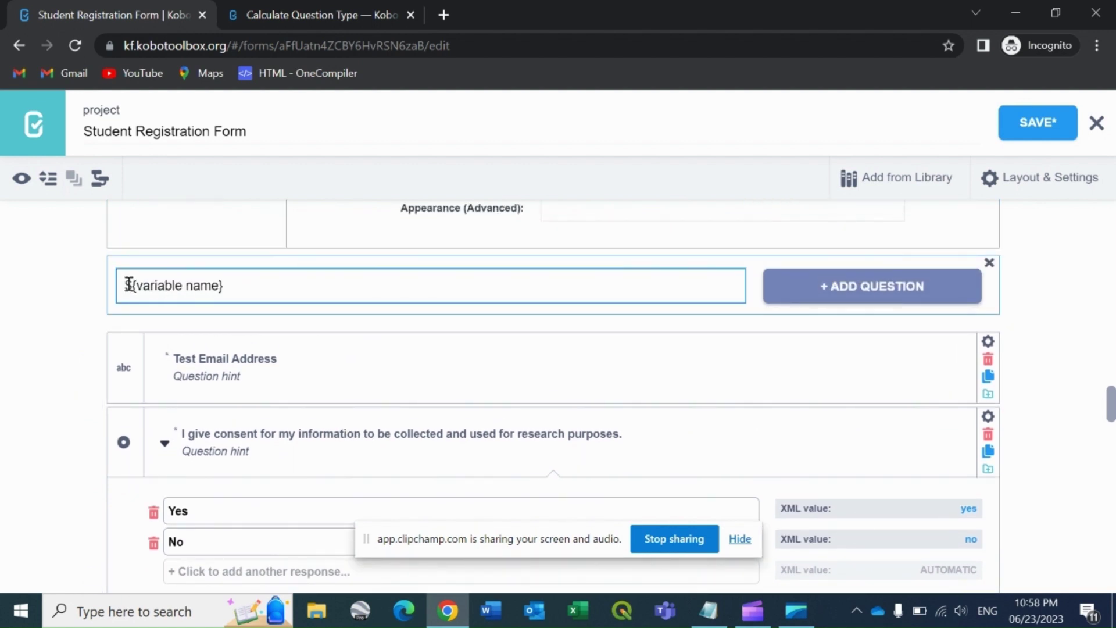
drag(137, 287, 219, 291)
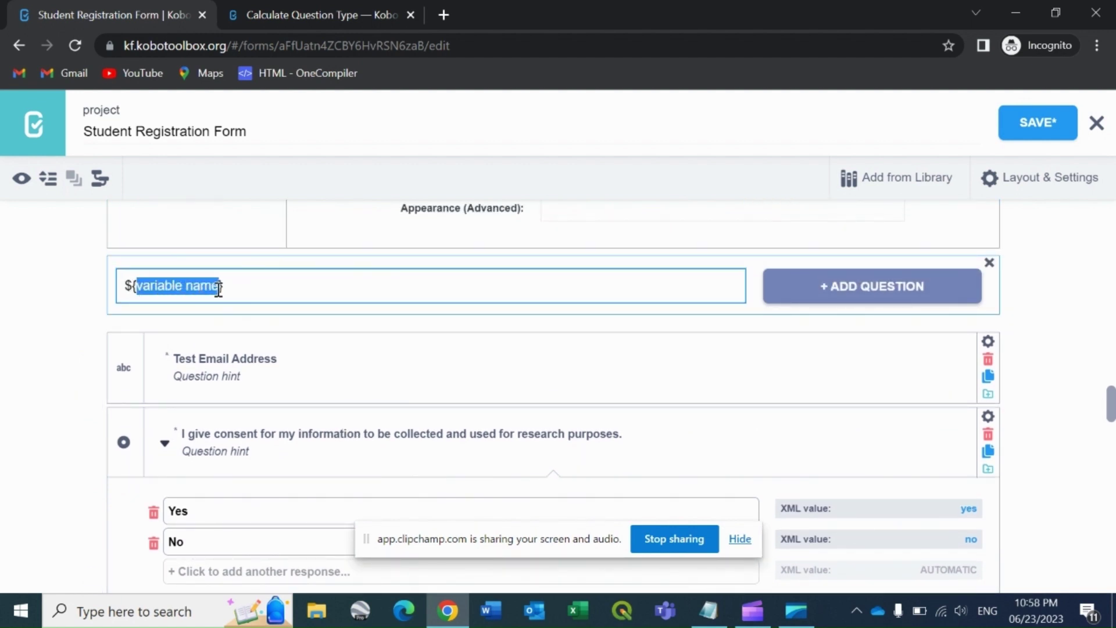
text(msc)
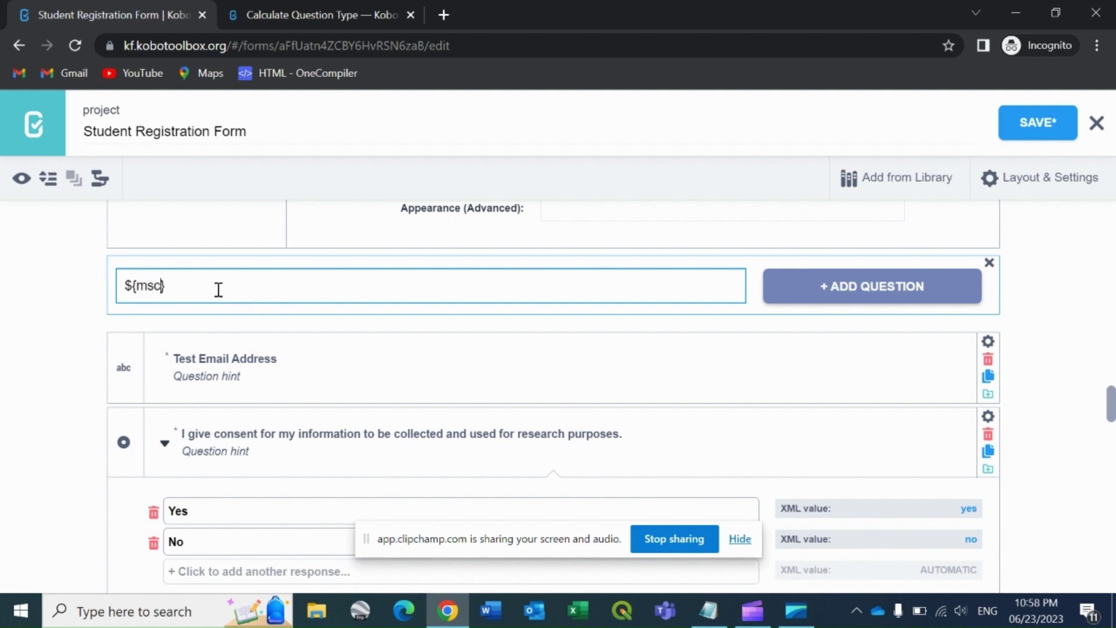
text(ience}+${mgeo}+${mlit}+${msocial}+${mmaths})
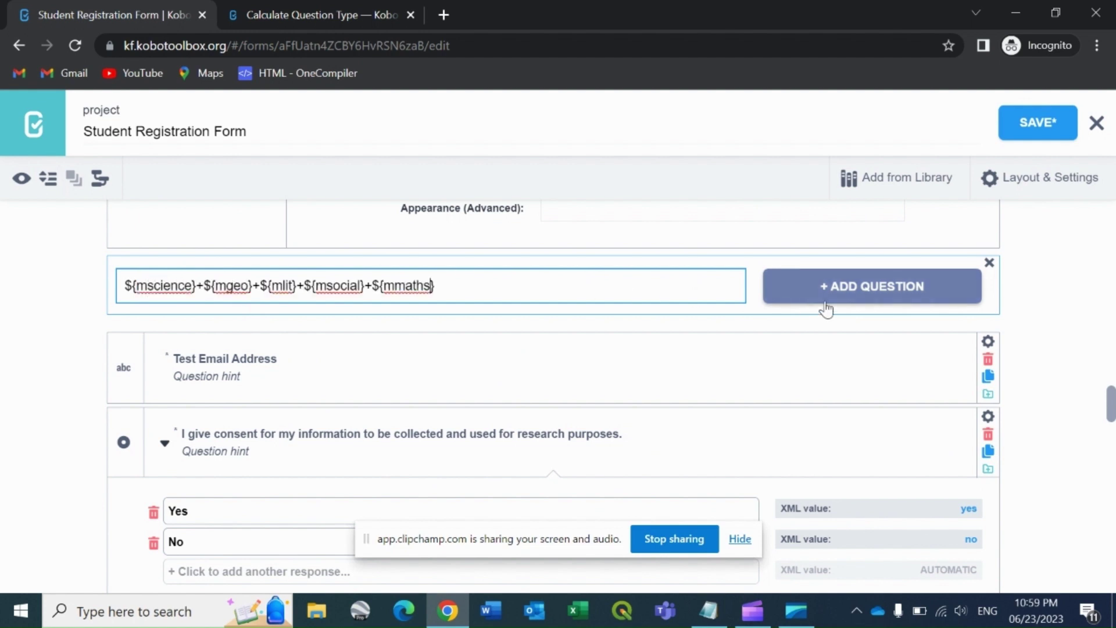
Add the ${mscience}+${mgeo}+${mlit}+${msocial}+${mmaths} formula as a Calculate question.
click(836, 293)
scroll(620, 391, up, 2)
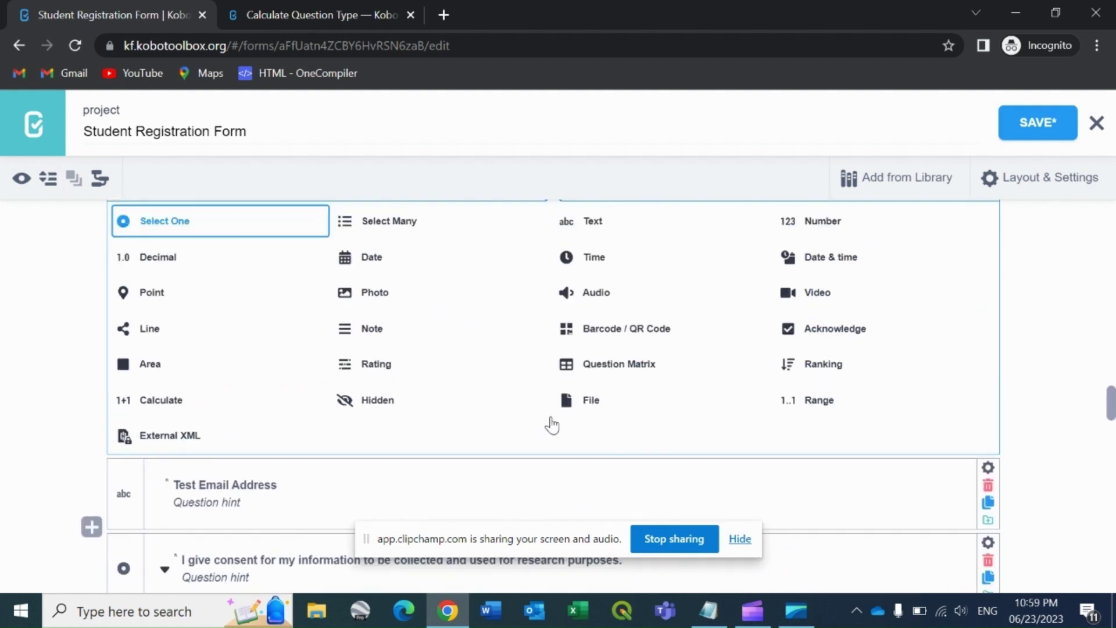
scroll(549, 424, up, 2)
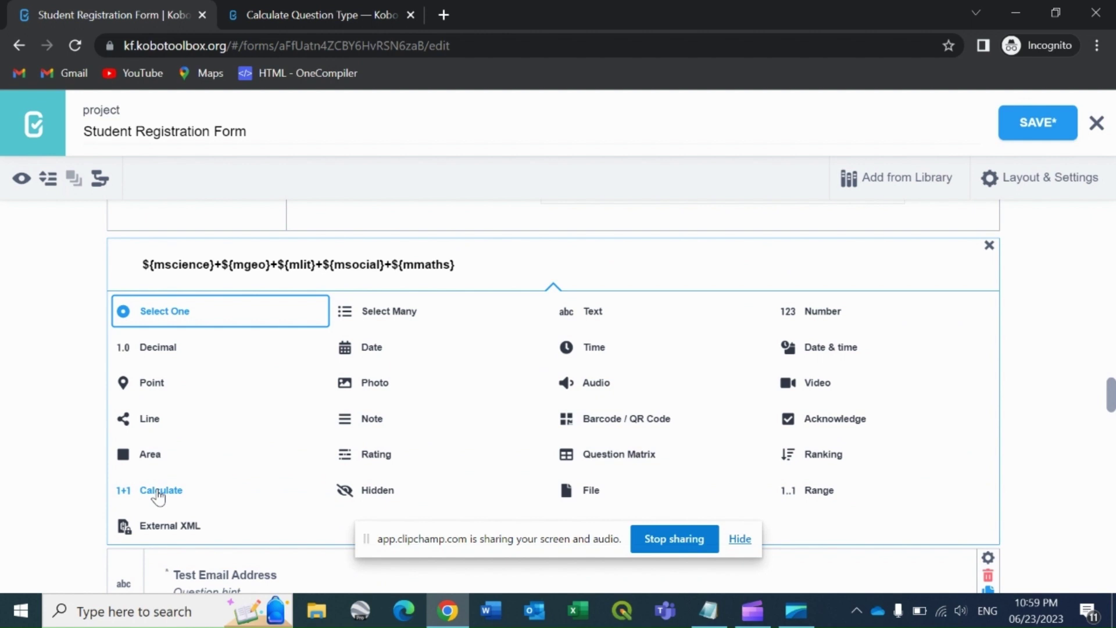
click(159, 490)
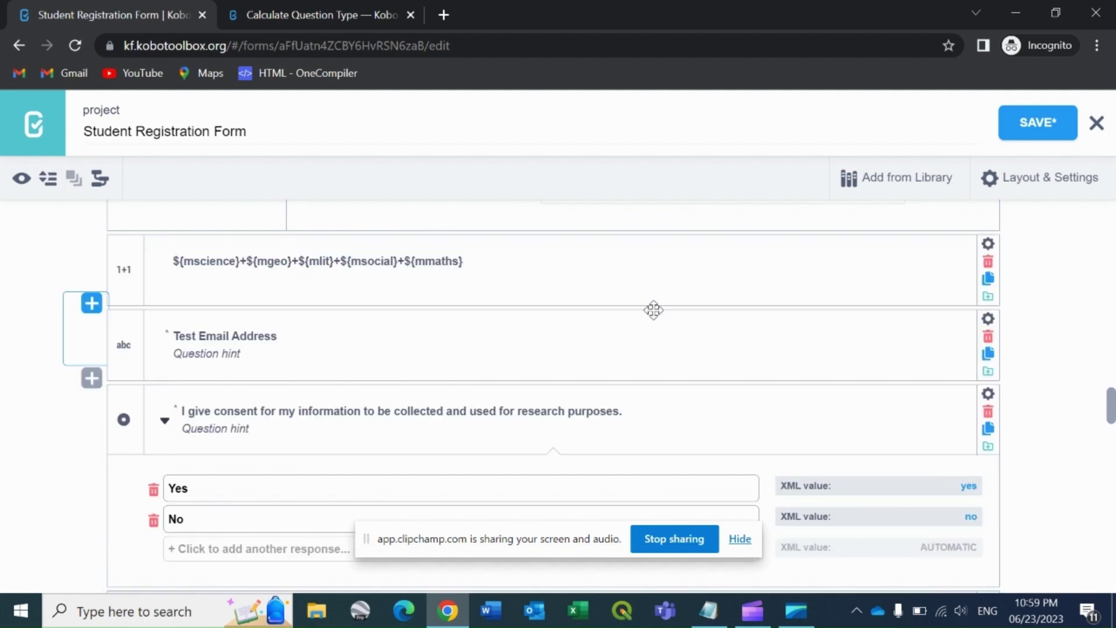
Change the sum calculation's data column name from calculation to totalmarks.
click(988, 243)
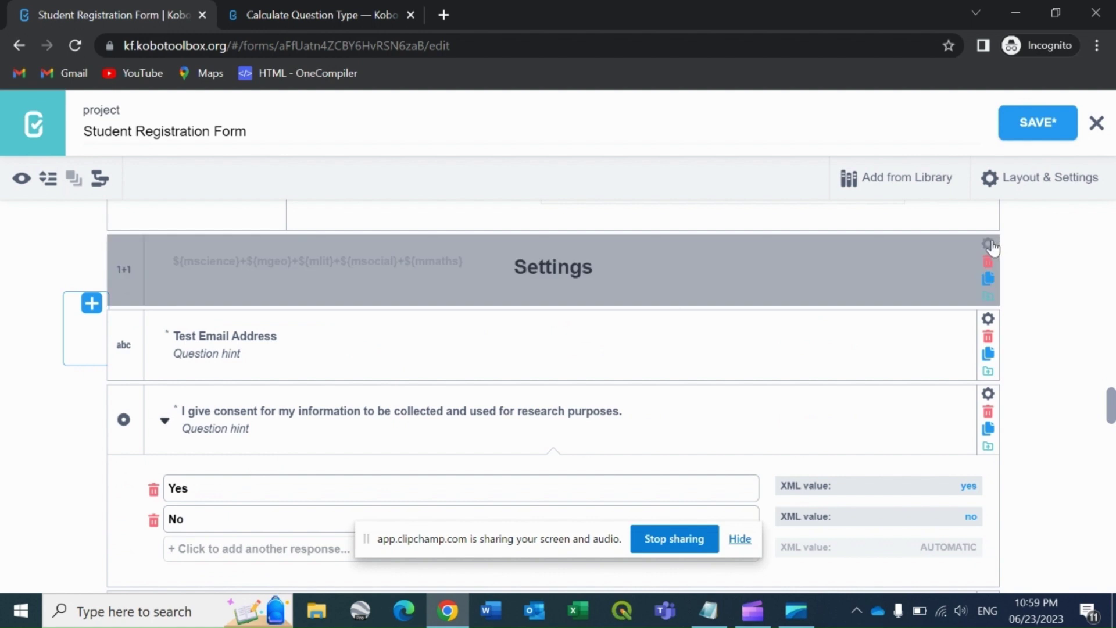
click(584, 341)
double_click(584, 342)
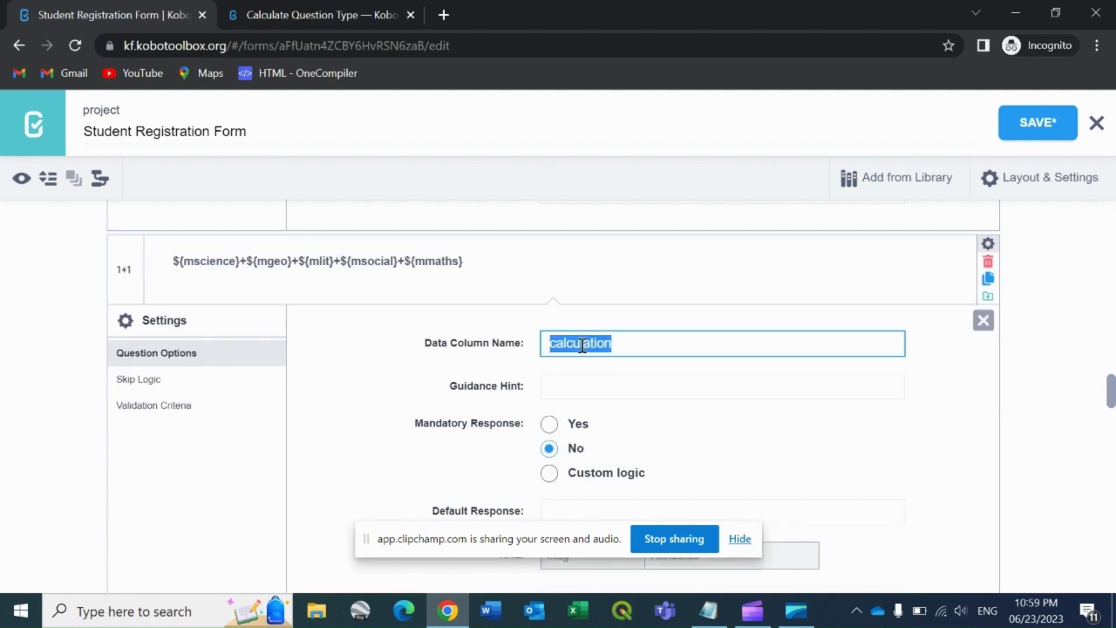
click(552, 374)
text(totalmarks)
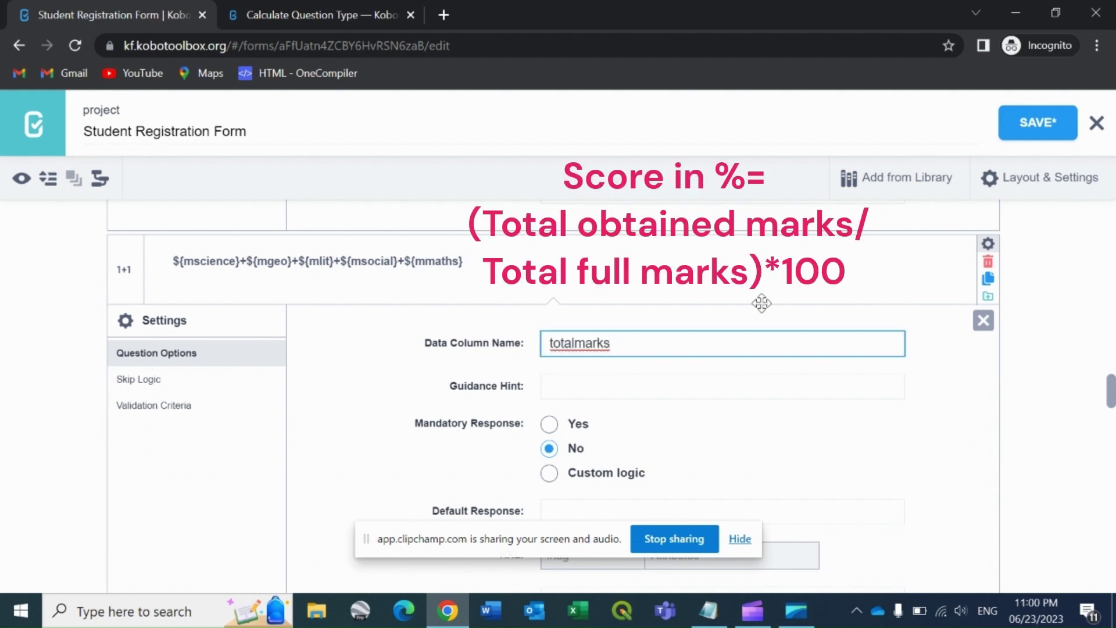
click(691, 341)
click(148, 255)
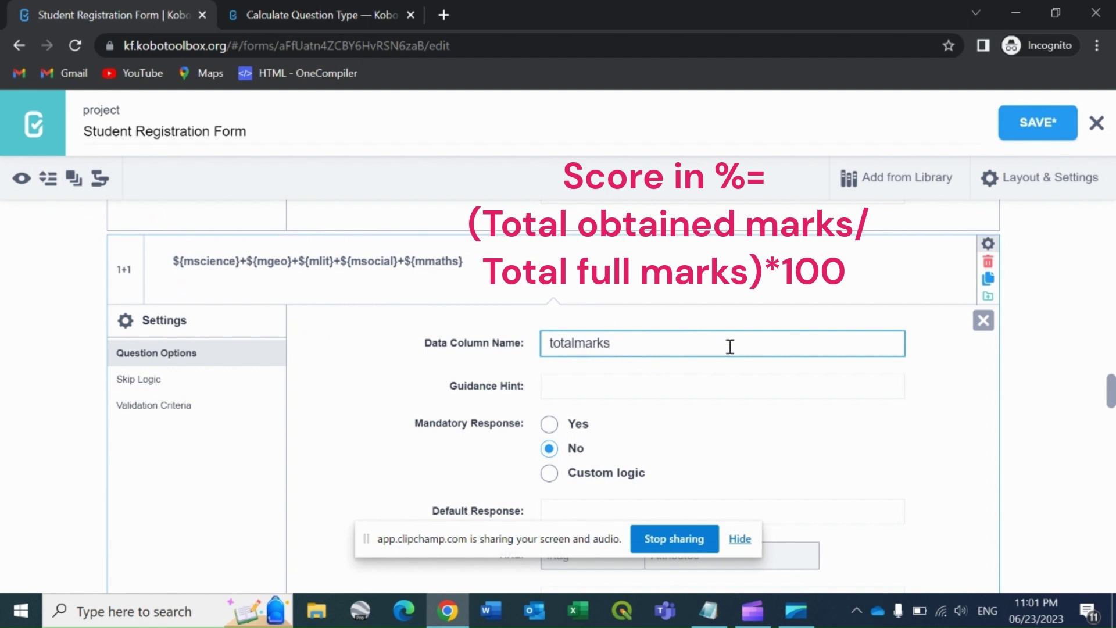
scroll(729, 349, down, 2)
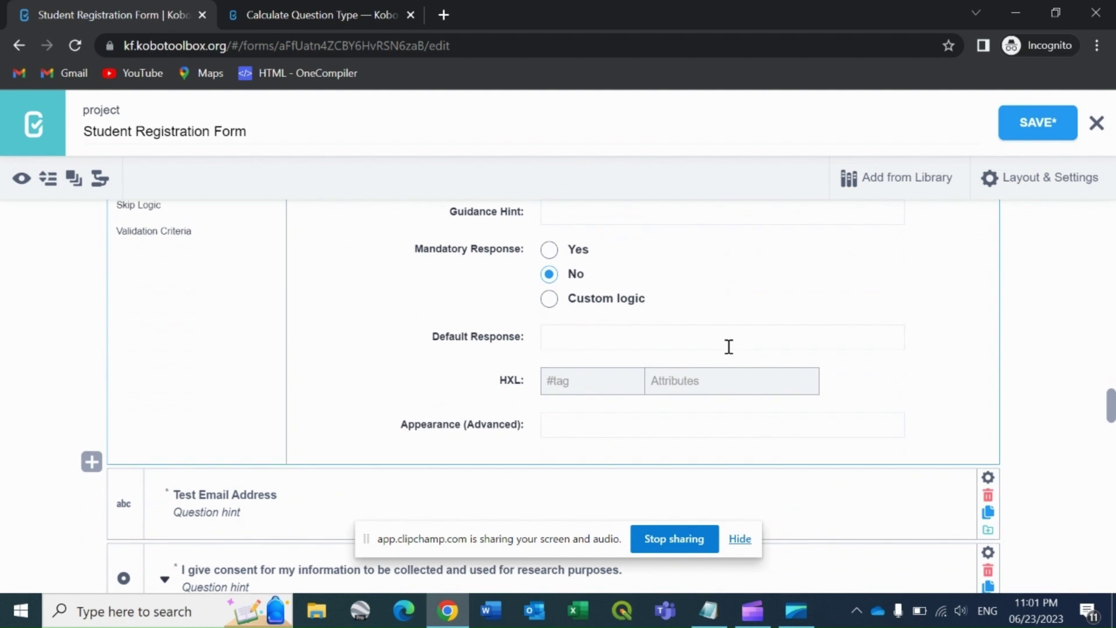
scroll(393, 338, up, 2)
scroll(717, 423, down, 1)
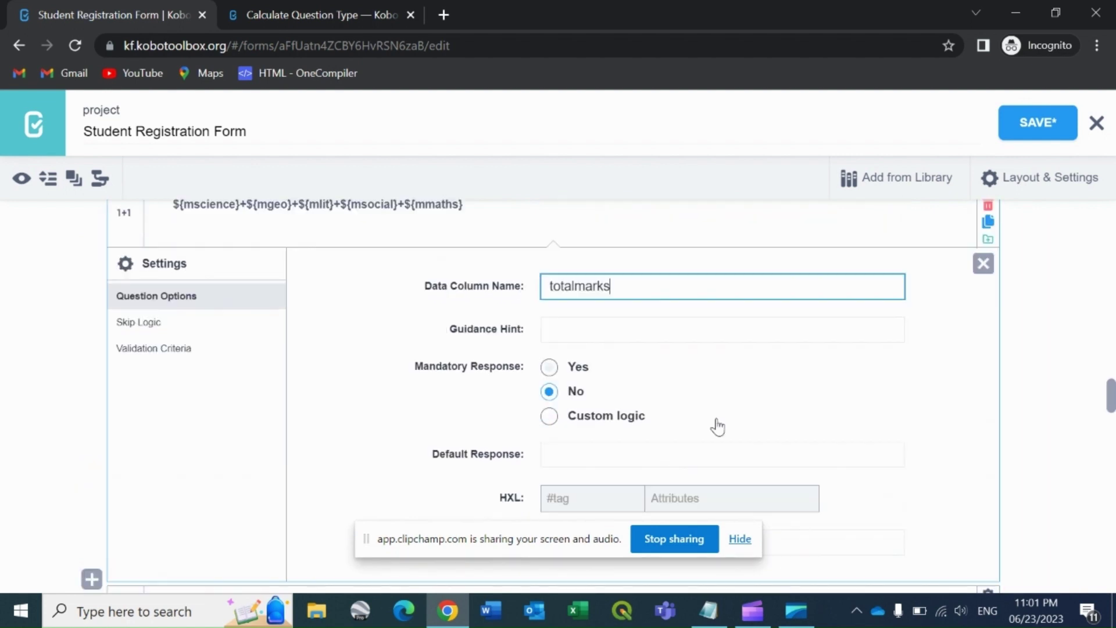
scroll(718, 423, down, 2)
Add (${totalmarks} div 500)*100 as a Calculate question below the total.
click(92, 374)
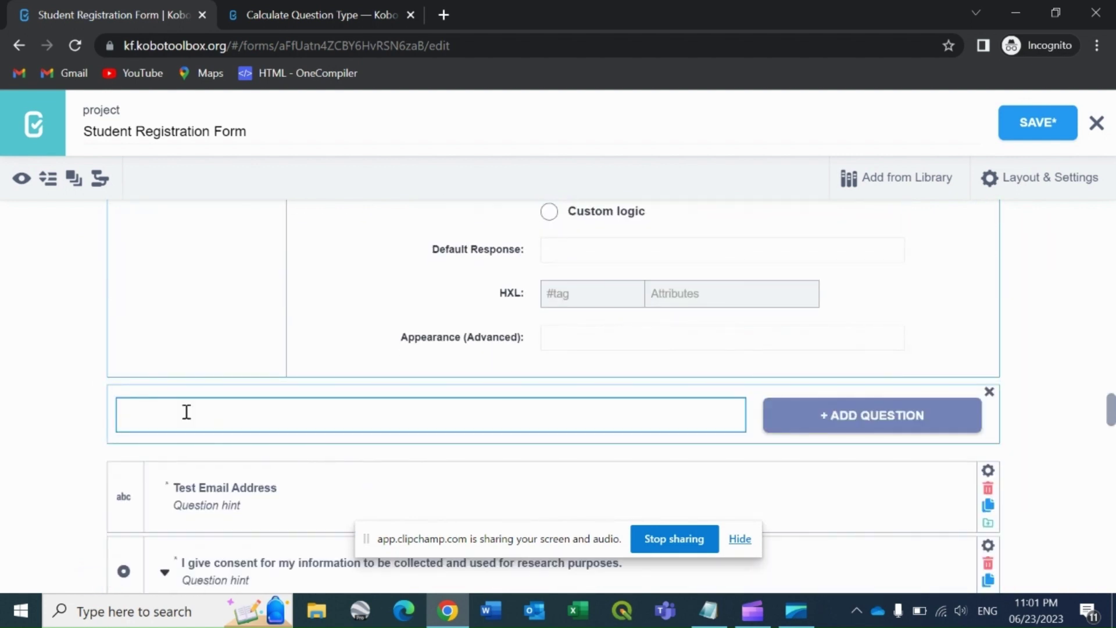
scroll(186, 411, up, 1)
text(${tota)
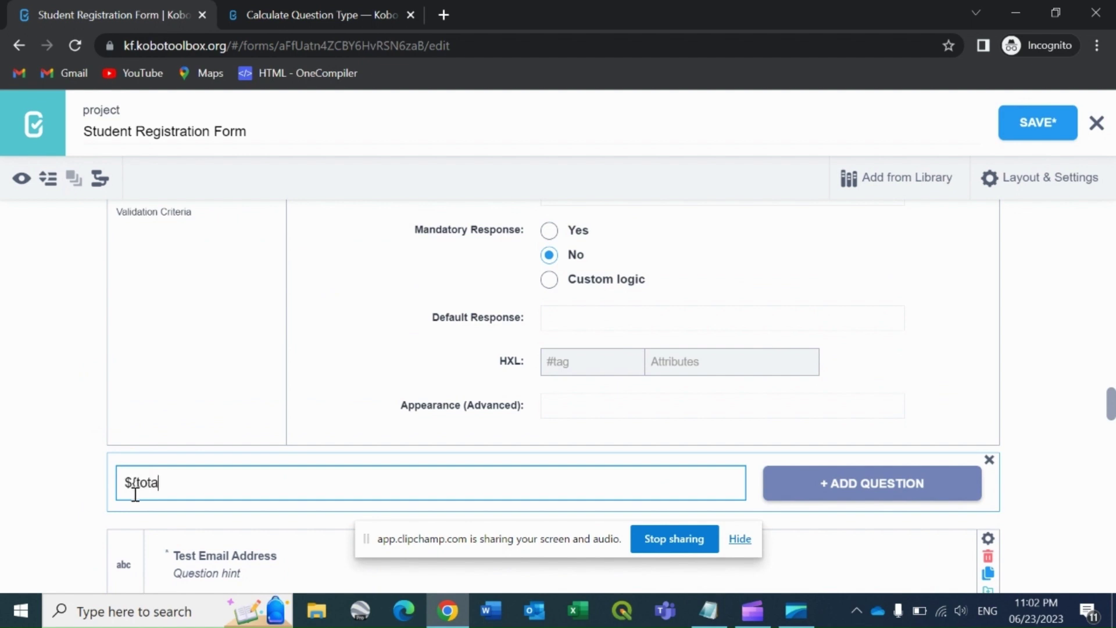
text(lmark)
text(s}/500)
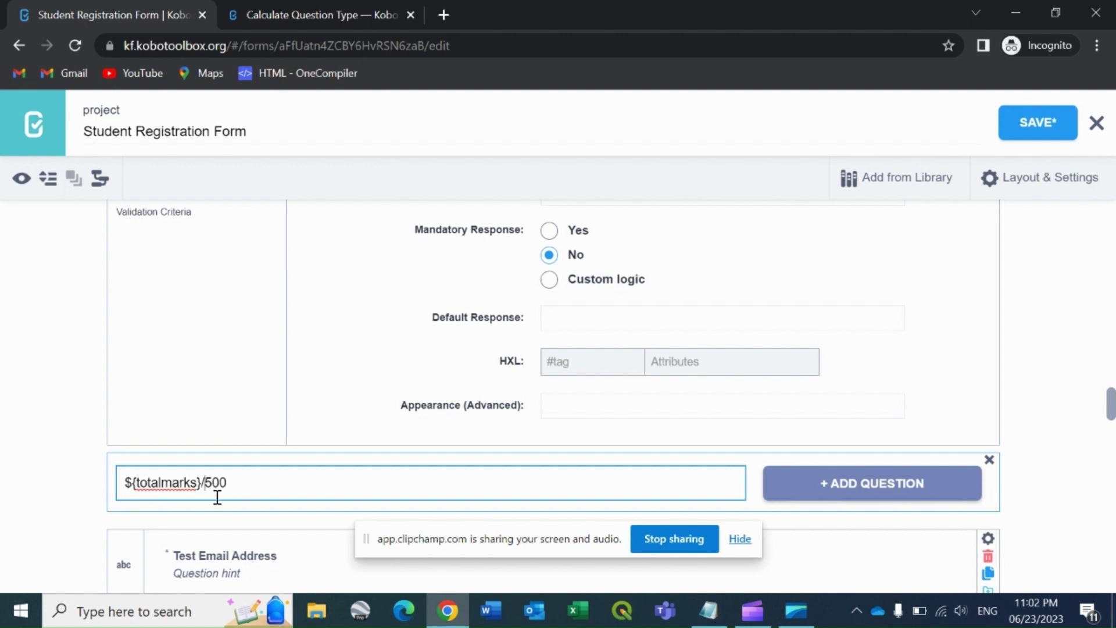
key(BackSpace)
text(div)
click(281, 479)
click(125, 488)
text(()
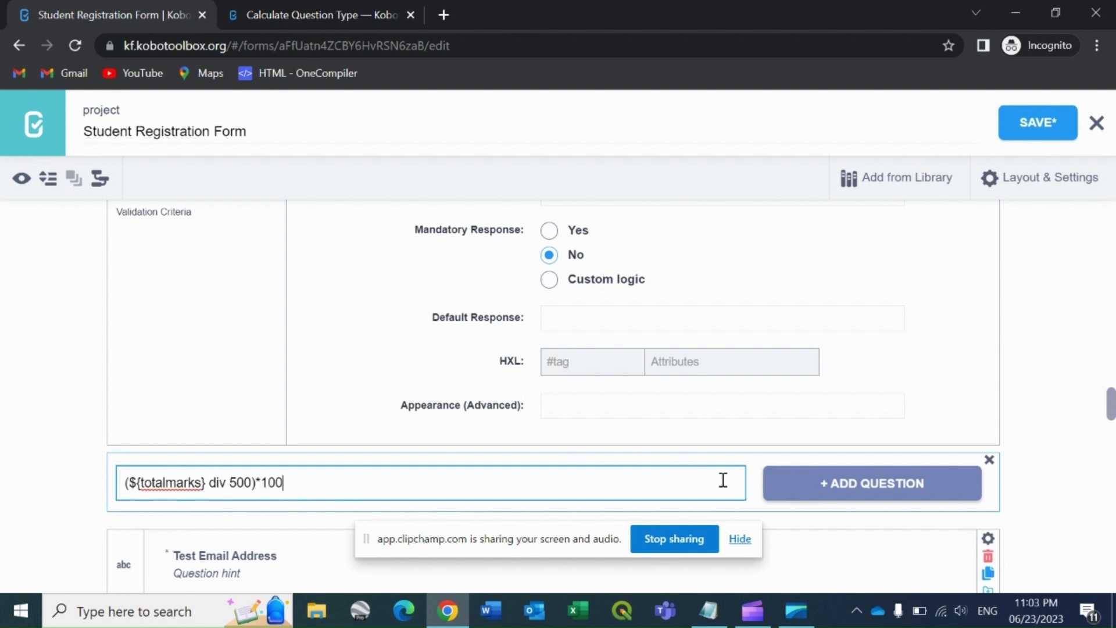
click(799, 494)
click(162, 513)
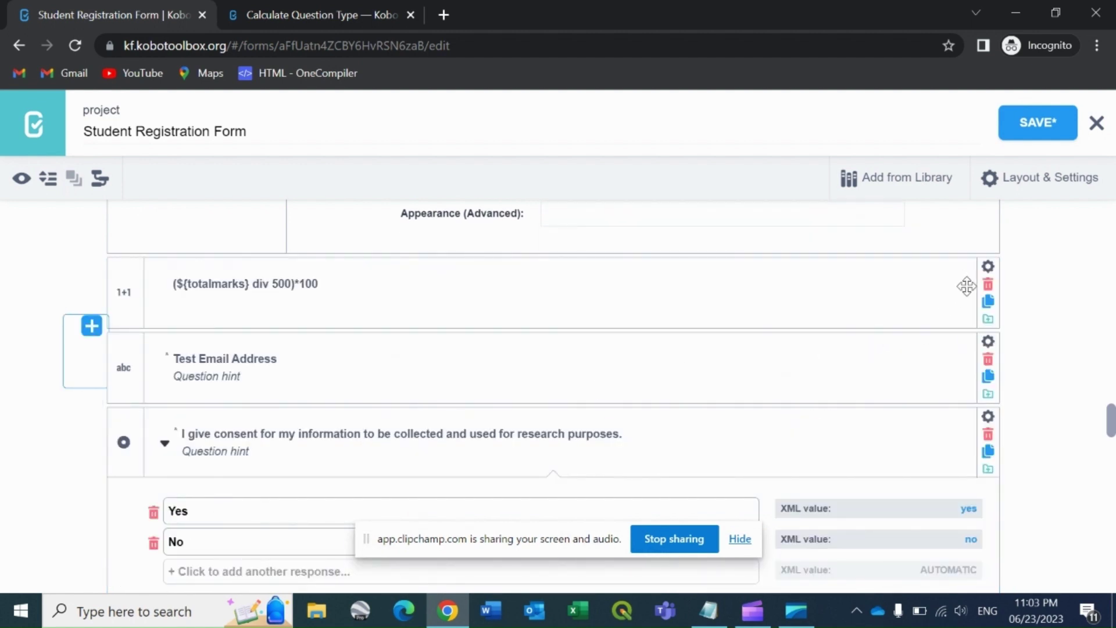
Change the new calculation's data column name from calculation to percentage.
click(987, 268)
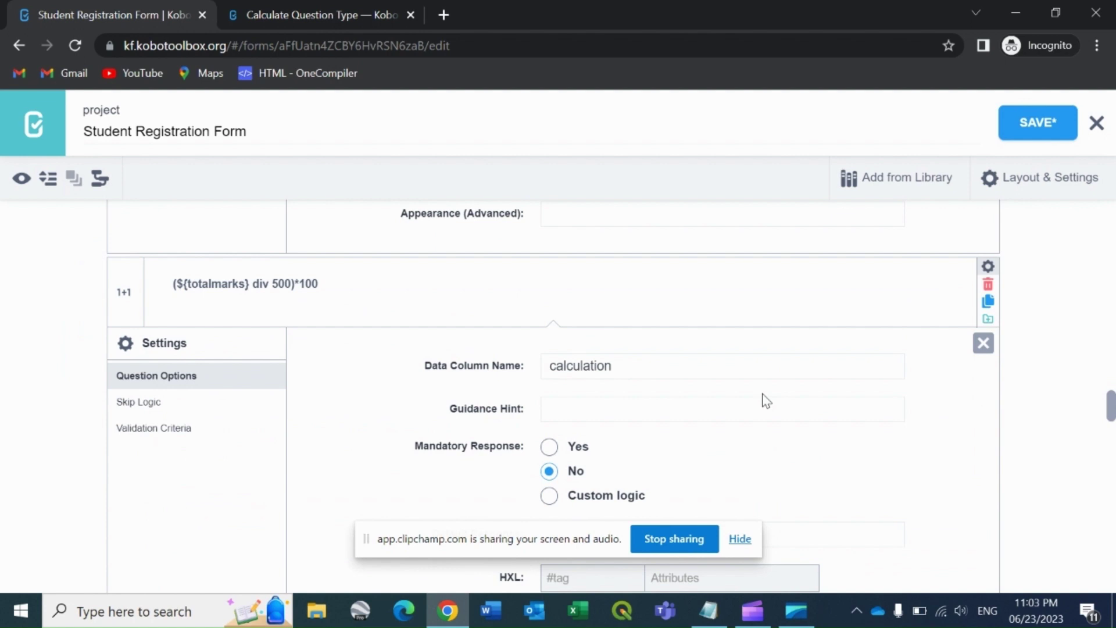
double_click(586, 365)
text(p)
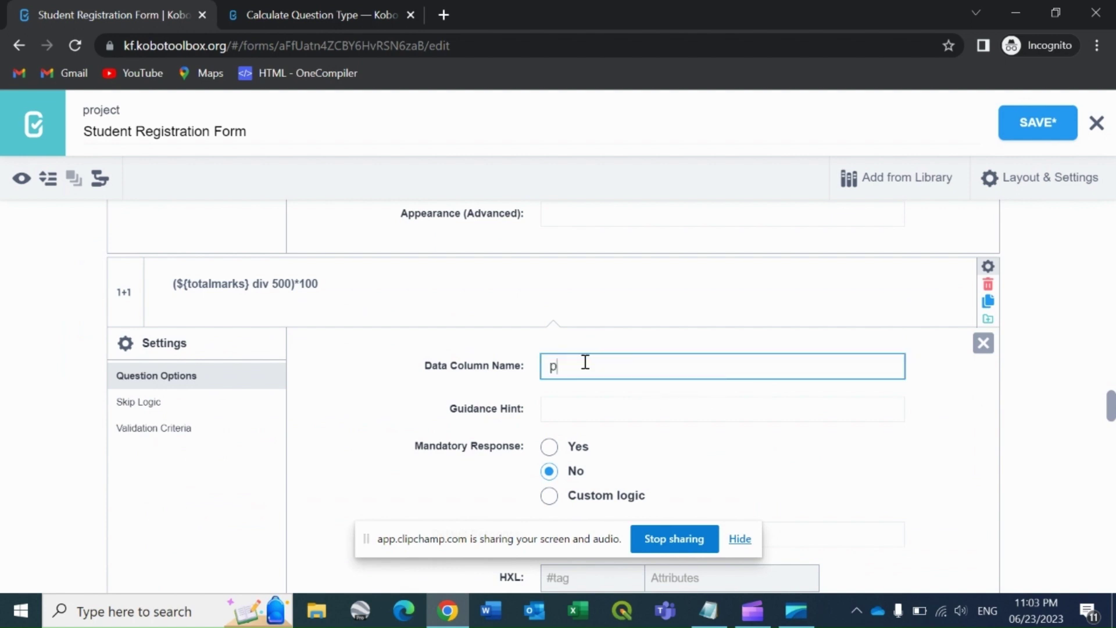
text(ercentage)
click(1096, 433)
scroll(523, 342, down, 2)
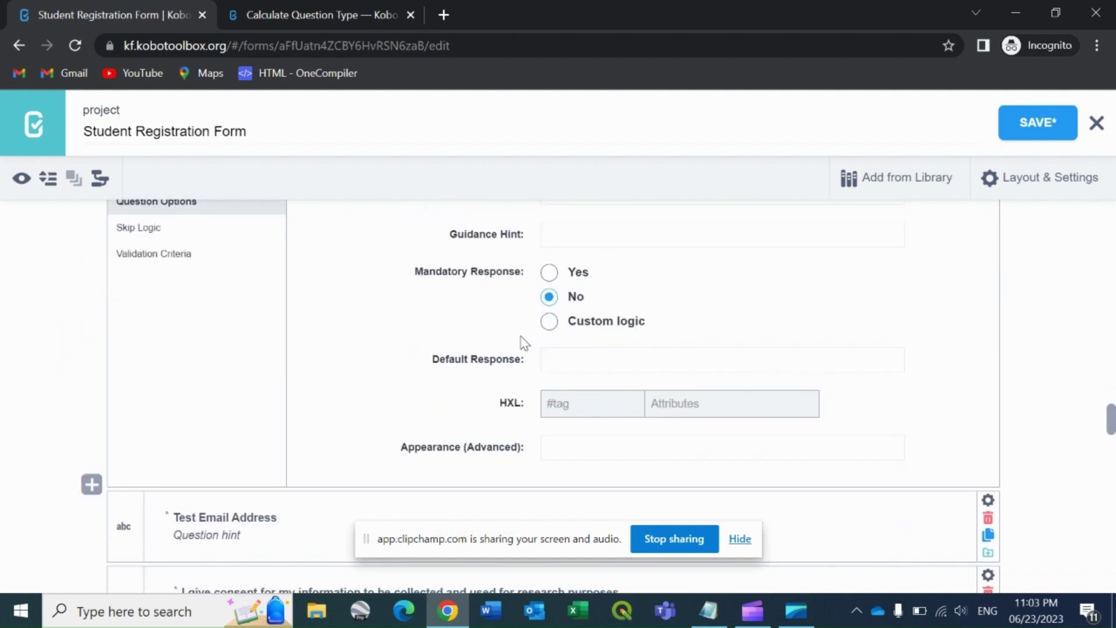
scroll(431, 293, up, 2)
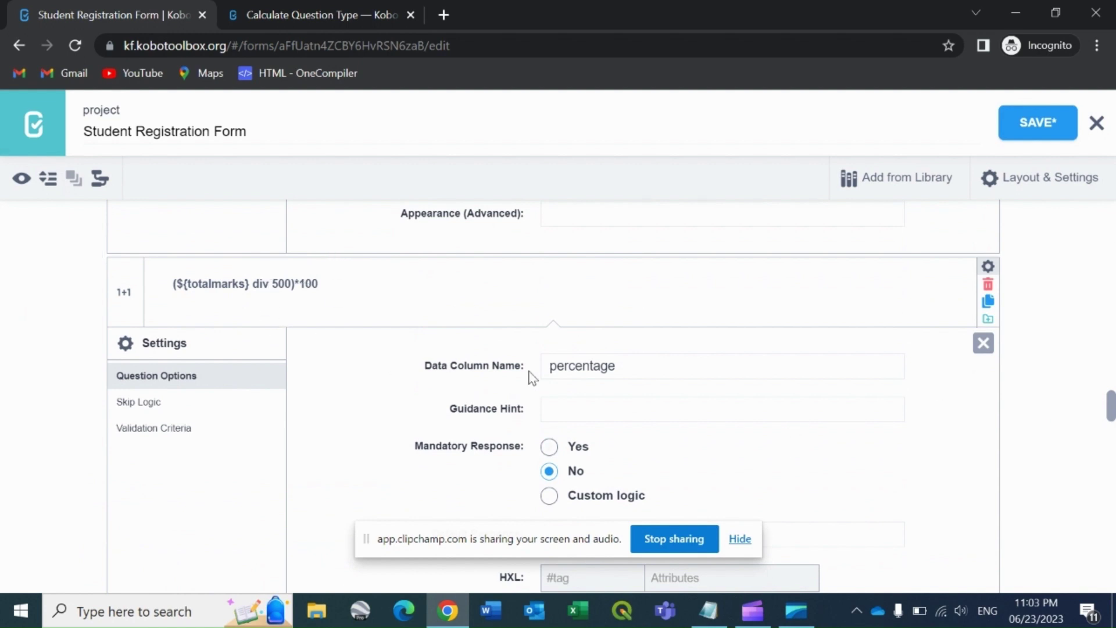
scroll(529, 375, down, 2)
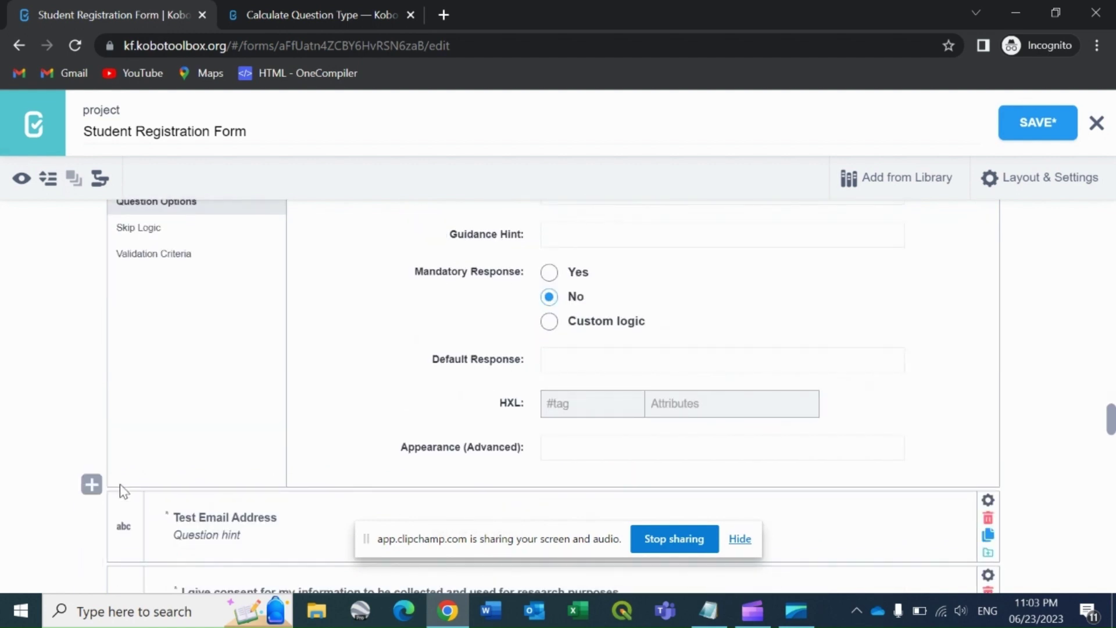
Confirm the calculation's column name is 'percentage' and draft 'Total percentage of student is : ${percentage}'.
click(91, 484)
scroll(279, 483, down, 2)
text(To)
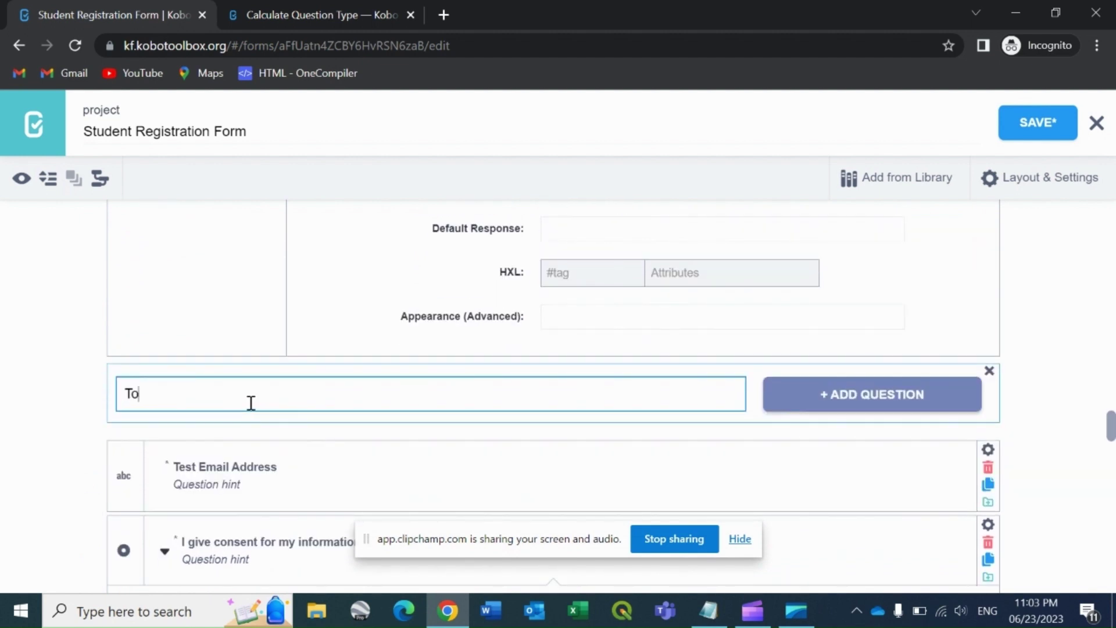
text(tal per)
text(cen)
text(tage)
text(ge)
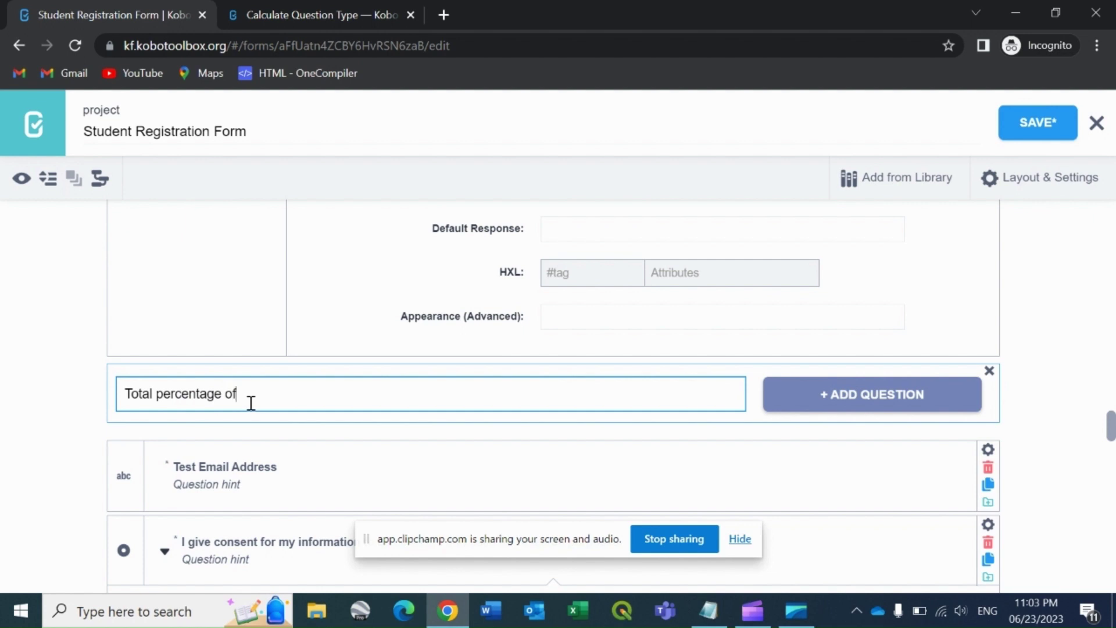
text(ent)
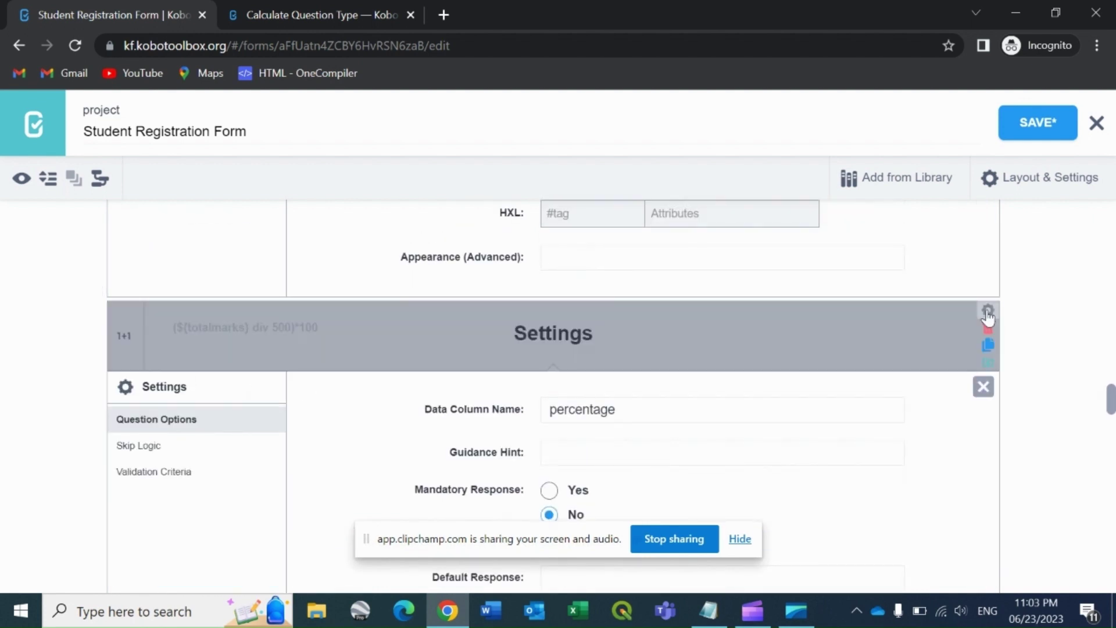
click(988, 313)
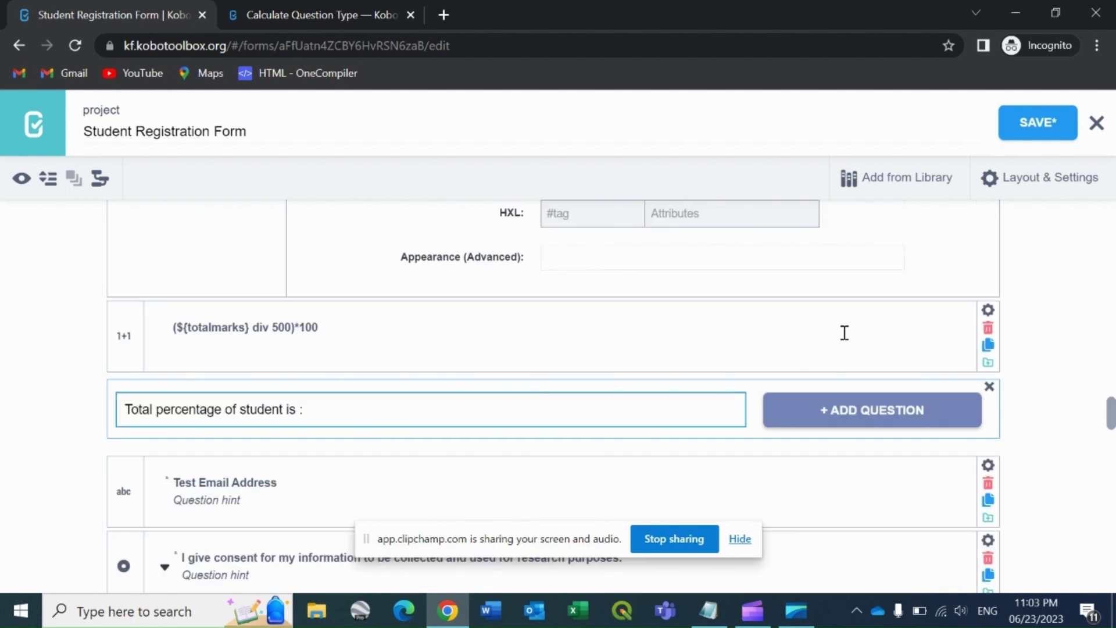
click(987, 311)
click(576, 409)
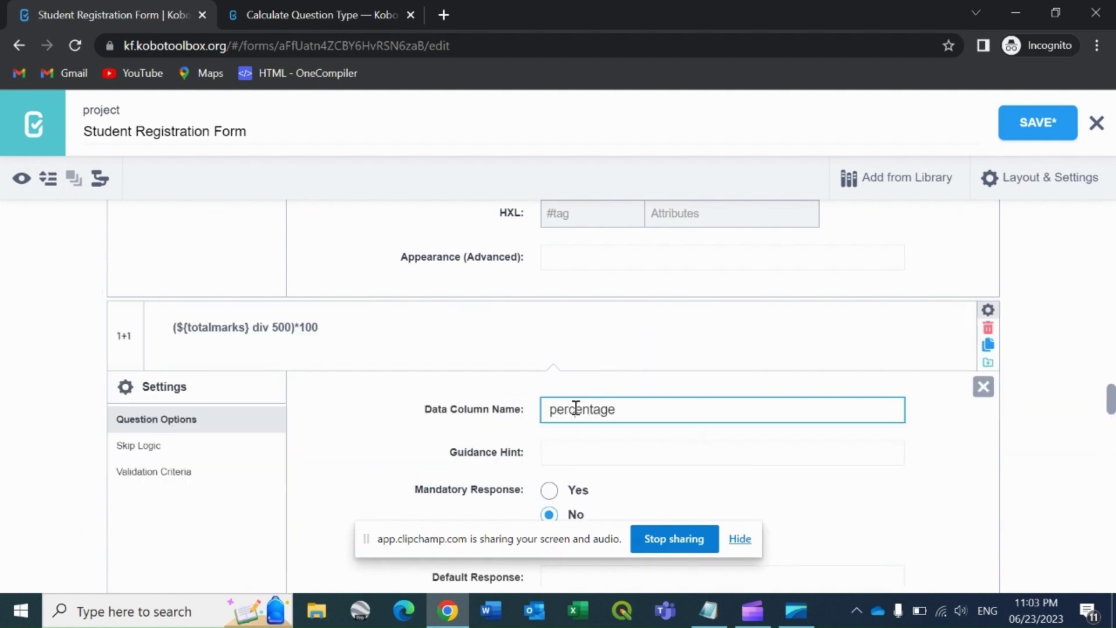
double_click(576, 408)
scroll(356, 387, down, 2)
scroll(491, 257, down, 2)
scroll(573, 321, up, 3)
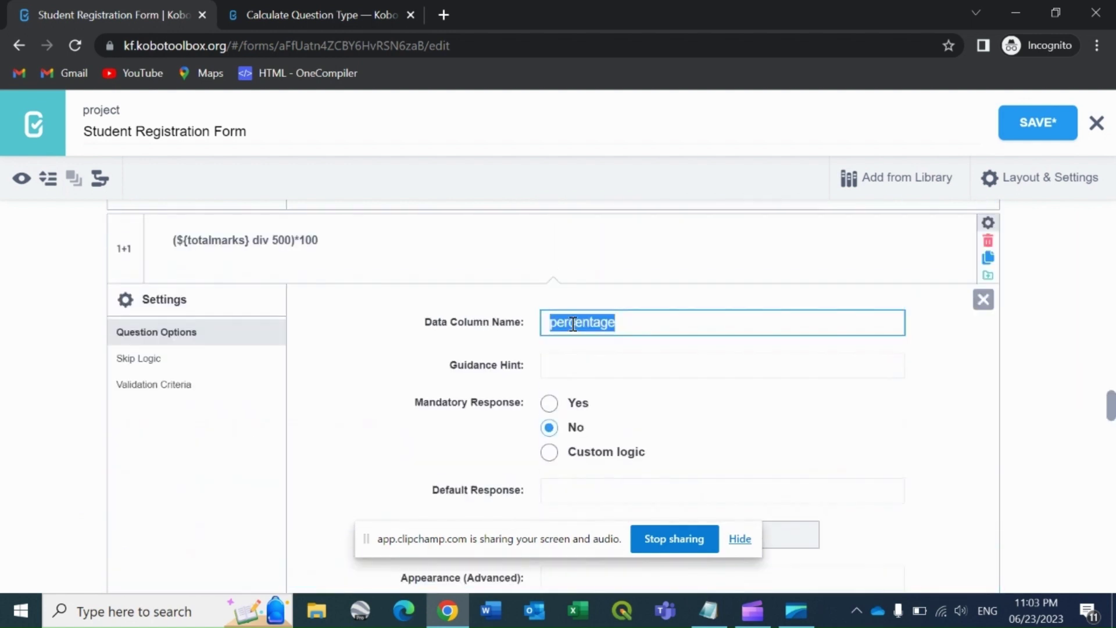
double_click(575, 321)
scroll(711, 385, down, 2)
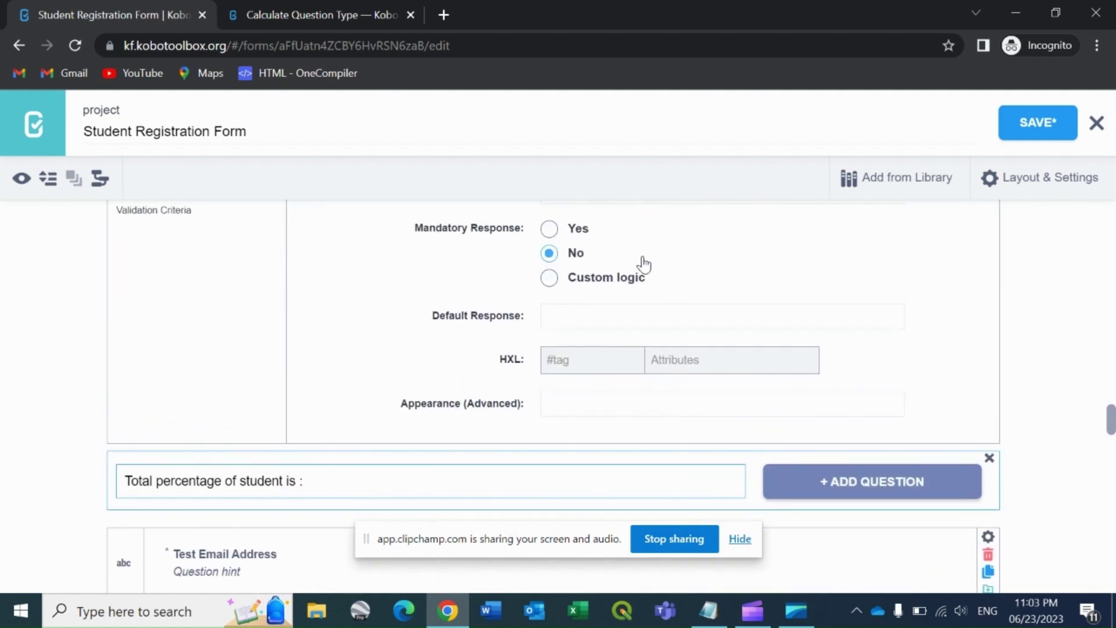
scroll(643, 264, up, 1)
scroll(617, 277, down, 1)
click(319, 482)
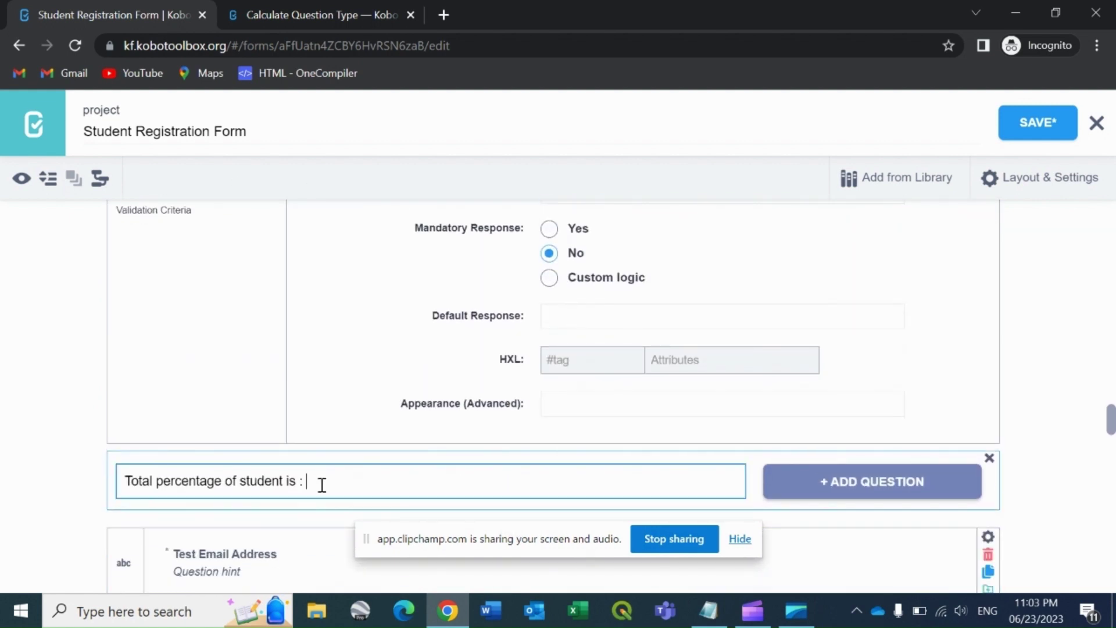
text(${per)
text(centage)
Add 'Total percentage of student is : ${percentage}' as a Note question.
click(898, 488)
scroll(523, 459, down, 1)
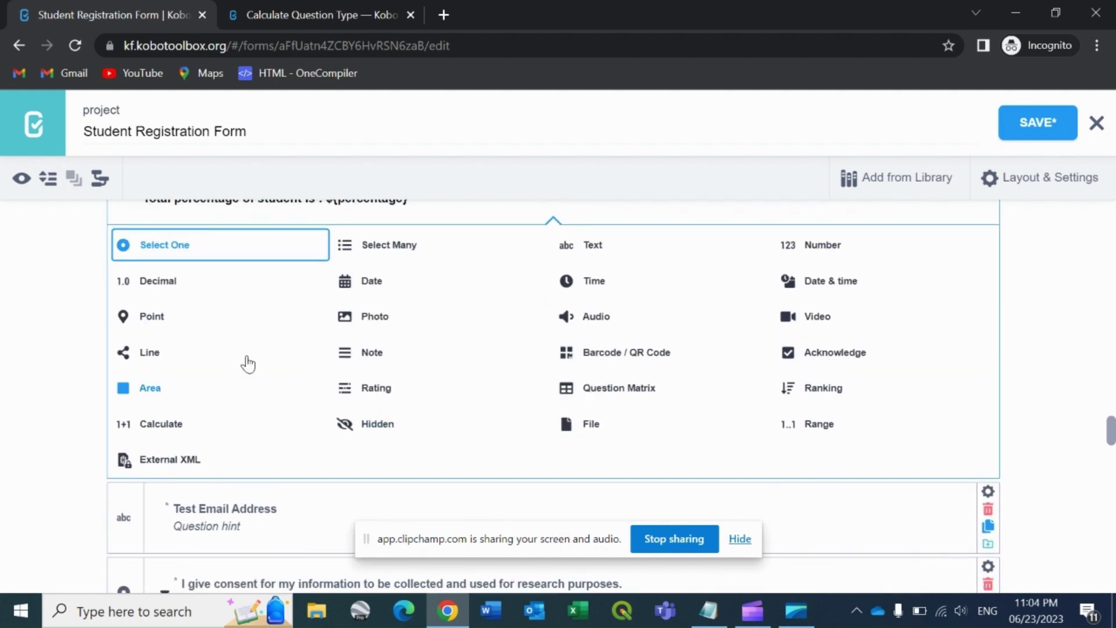
scroll(245, 357, up, 2)
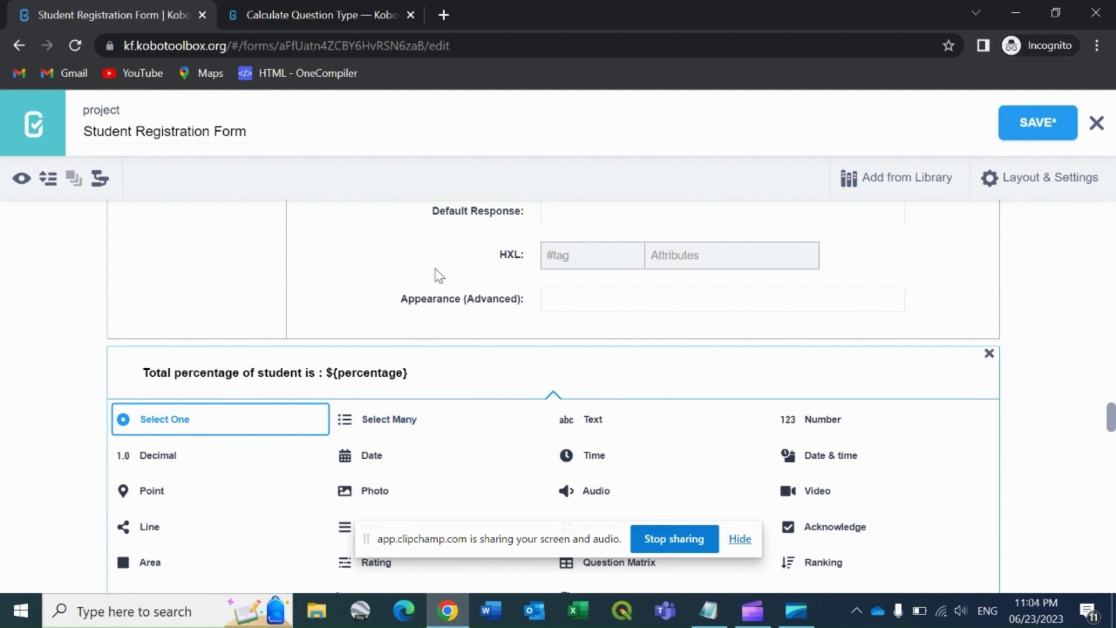
scroll(503, 314, up, 2)
scroll(458, 332, up, 3)
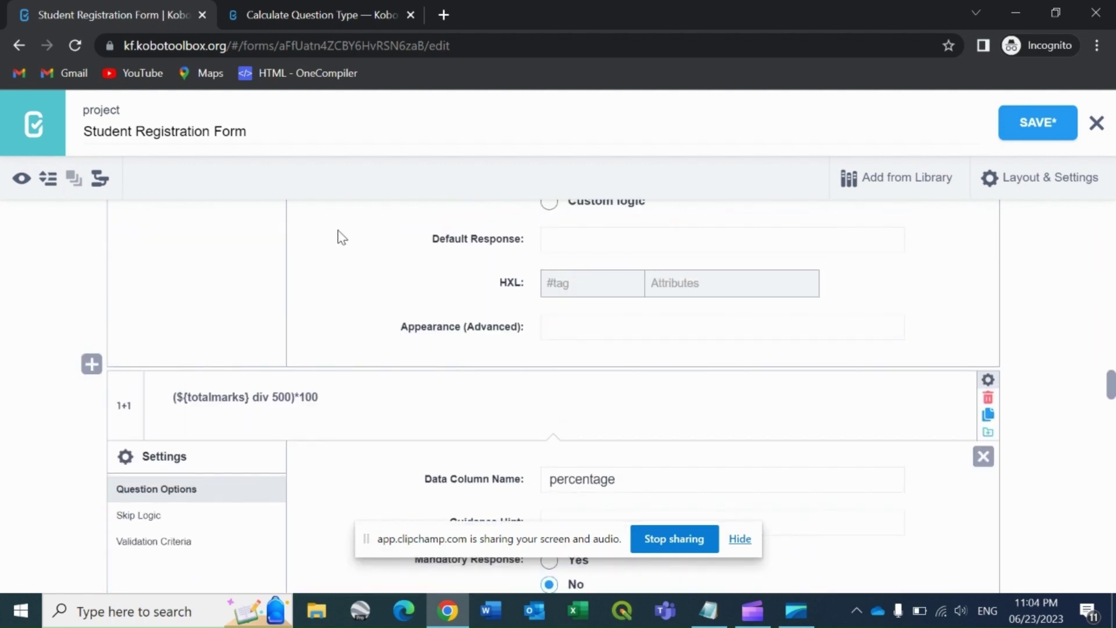
scroll(410, 420, down, 3)
scroll(408, 422, down, 3)
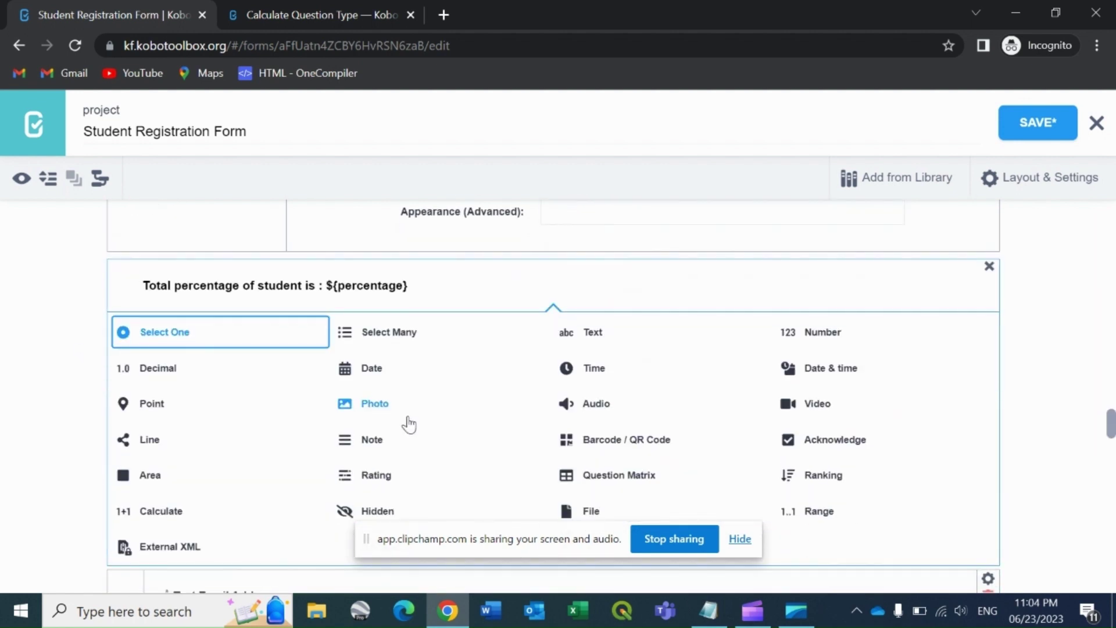
scroll(403, 419, down, 2)
scroll(462, 323, up, 1)
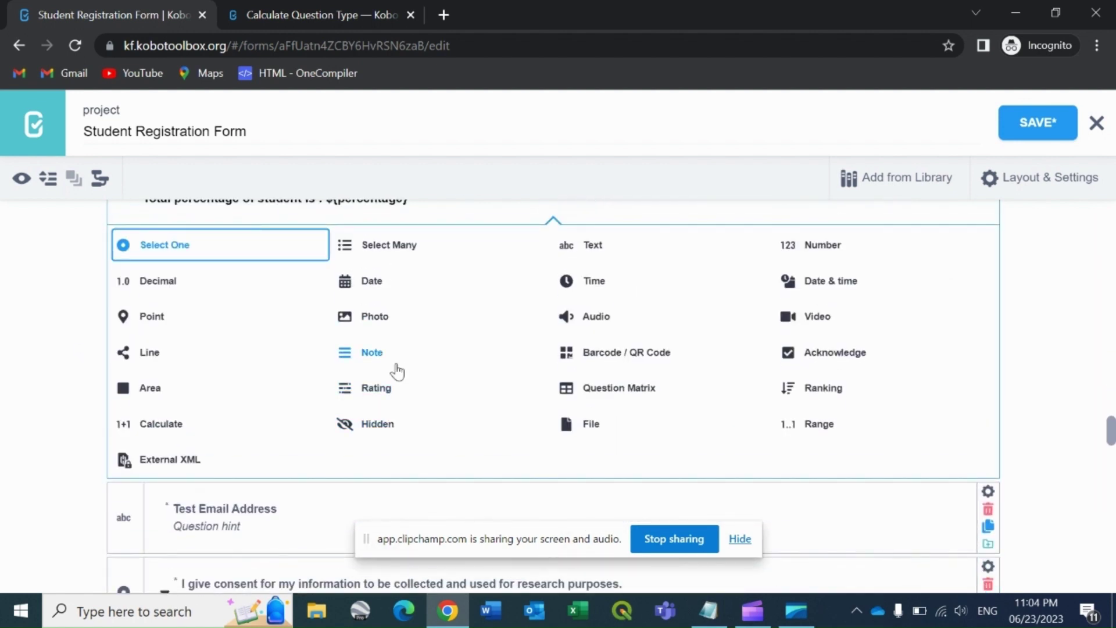
click(366, 356)
scroll(218, 296, up, 2)
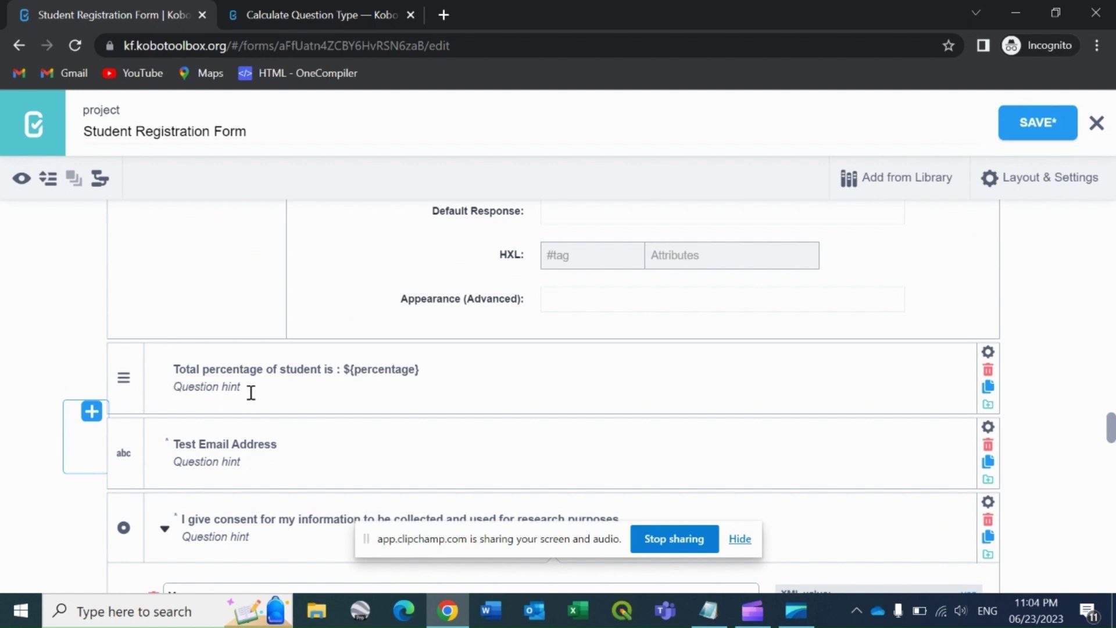
Save the form, open its preview, and enter the Science marks.
click(1016, 127)
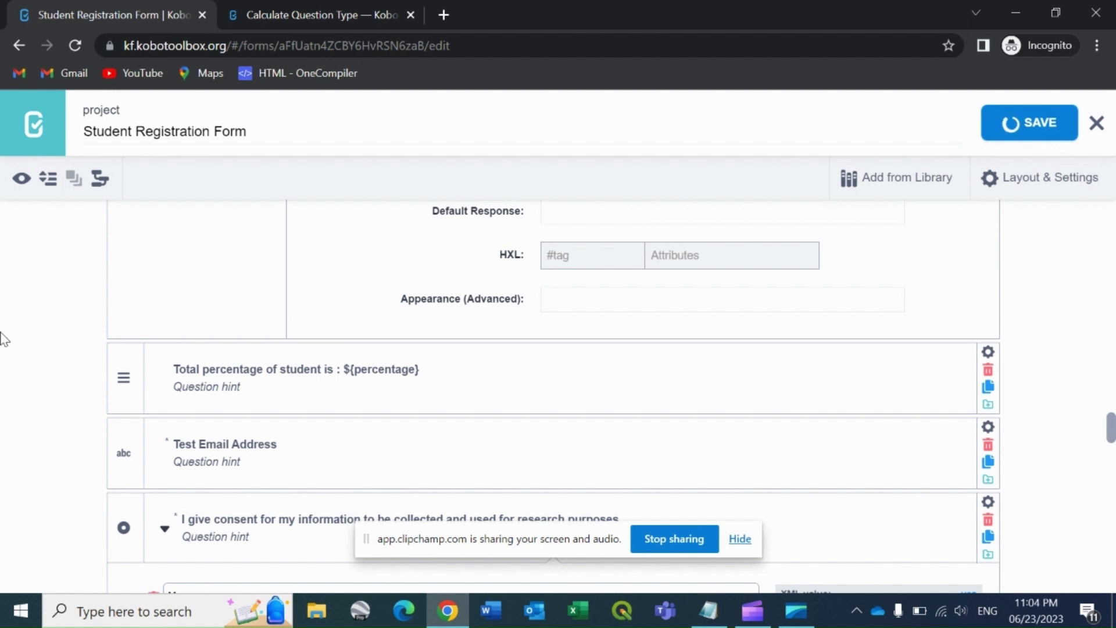
click(21, 177)
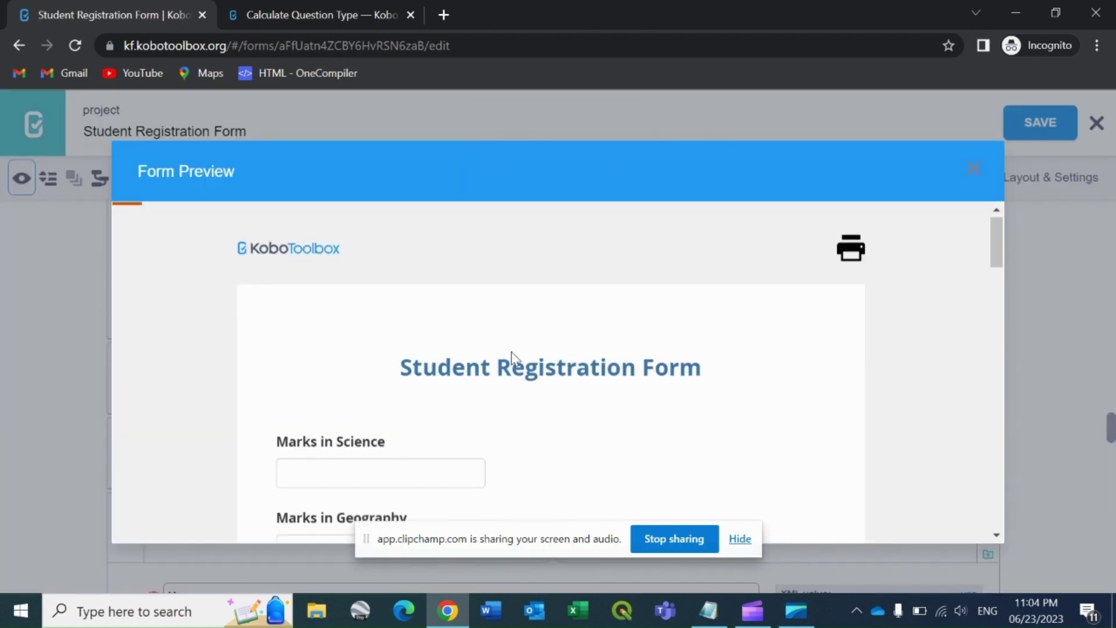
scroll(409, 323, down, 2)
click(407, 310)
text(50)
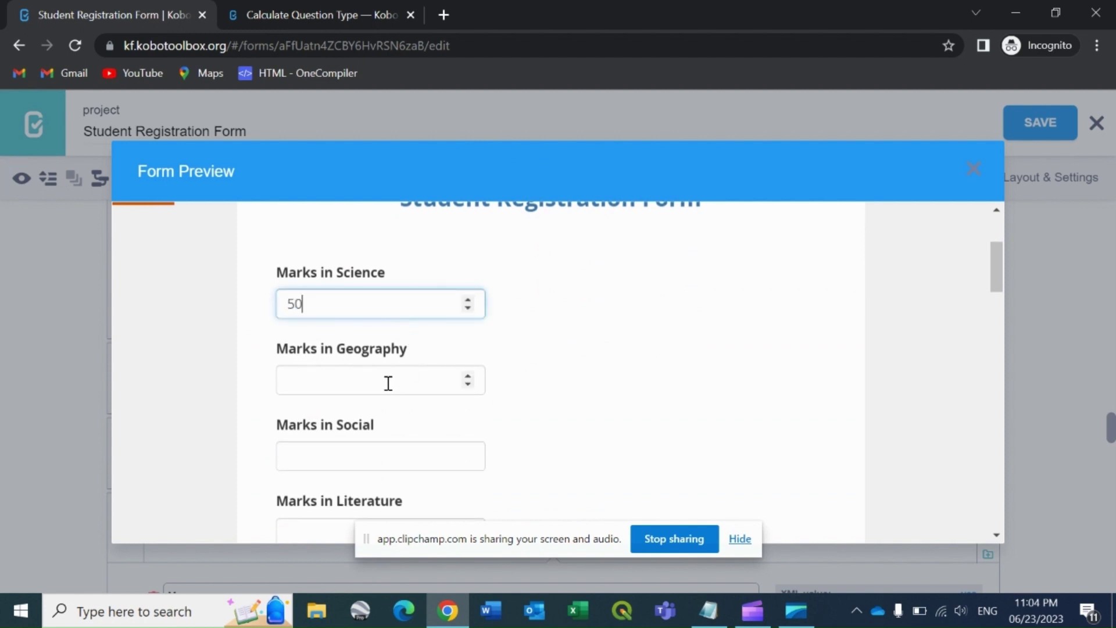
Enter Geography, Social, Literature and Maths marks so the percentage note shows about 66.6.
click(387, 382)
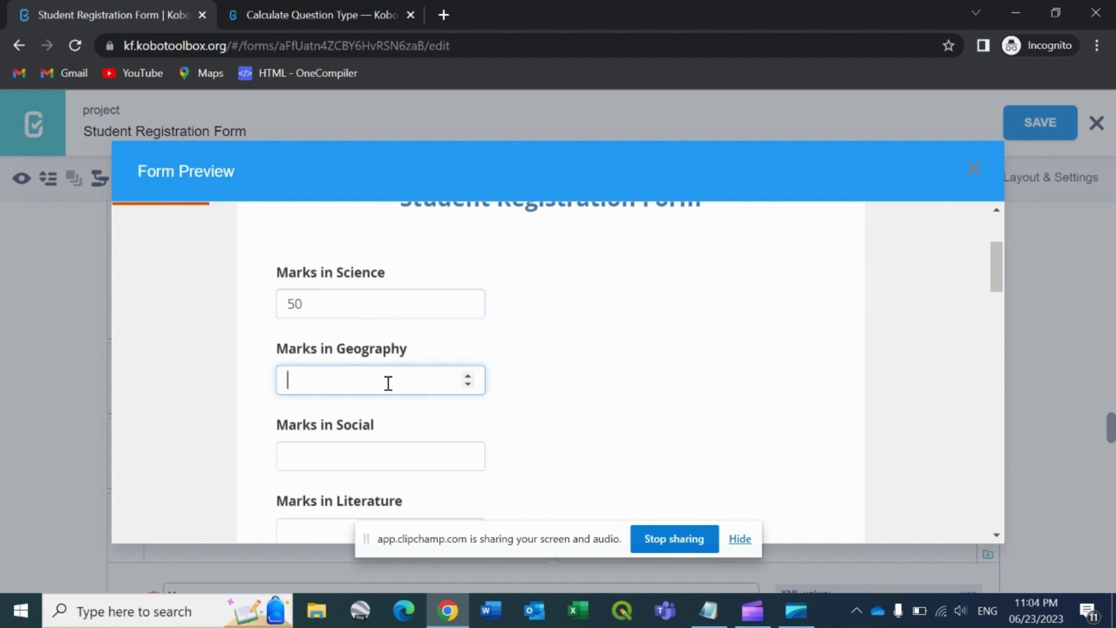
text(60)
click(386, 462)
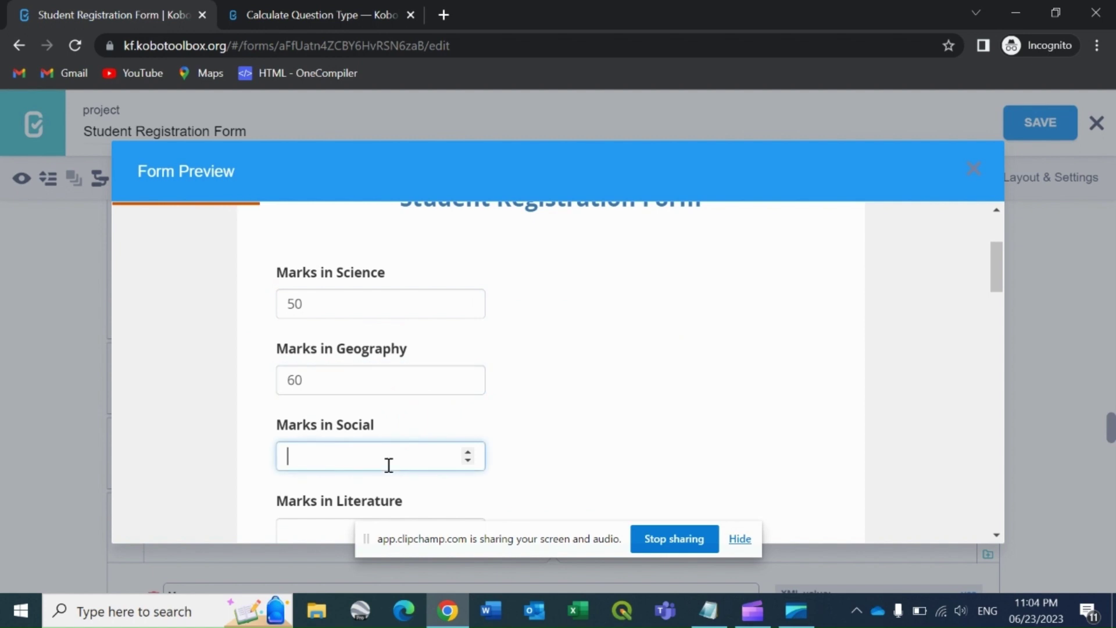
text(55)
scroll(385, 466, down, 2)
click(370, 359)
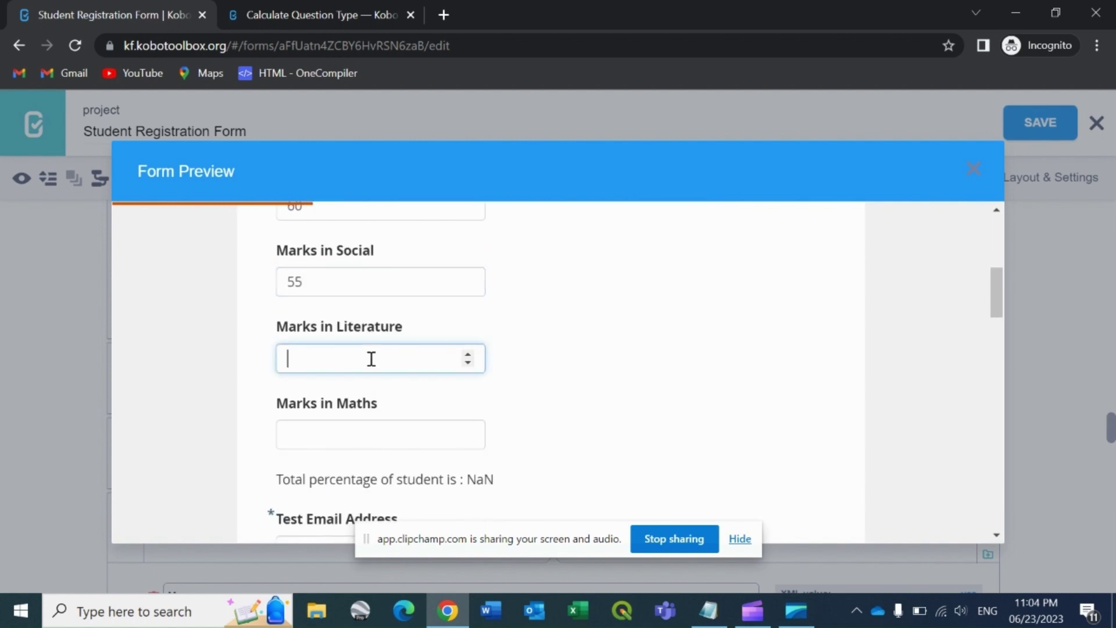
text(78)
click(374, 427)
text(90)
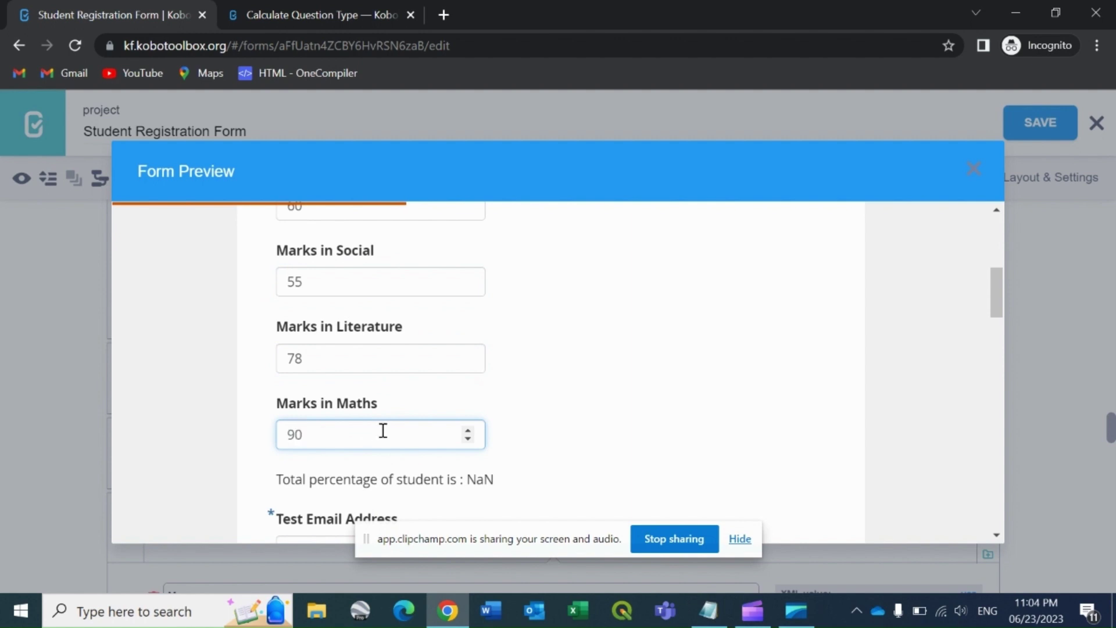
click(616, 461)
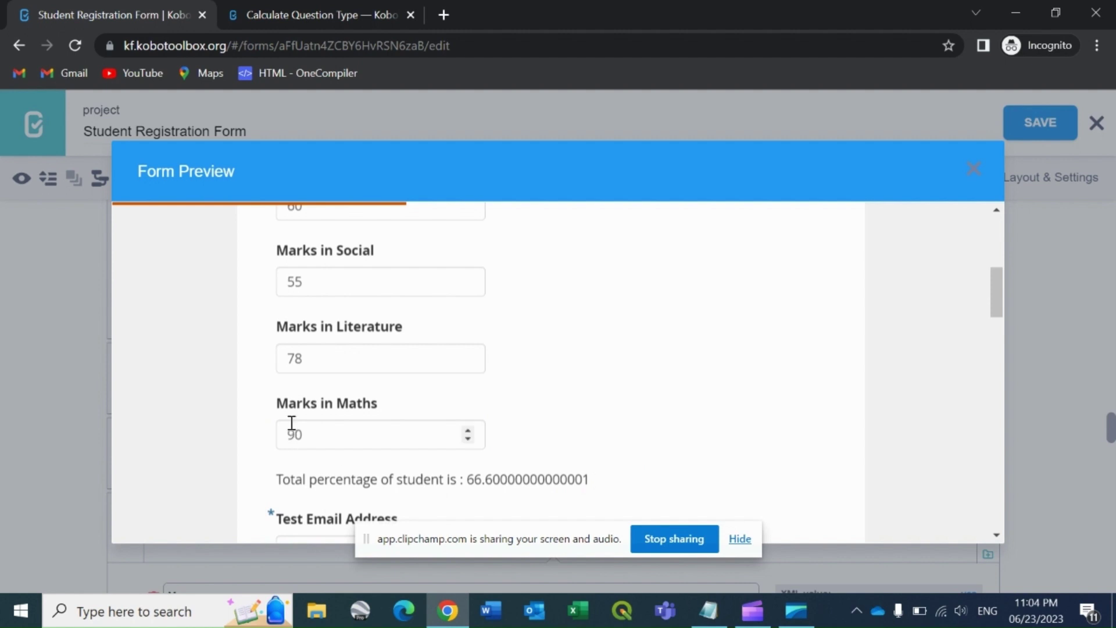
scroll(320, 425, down, 1)
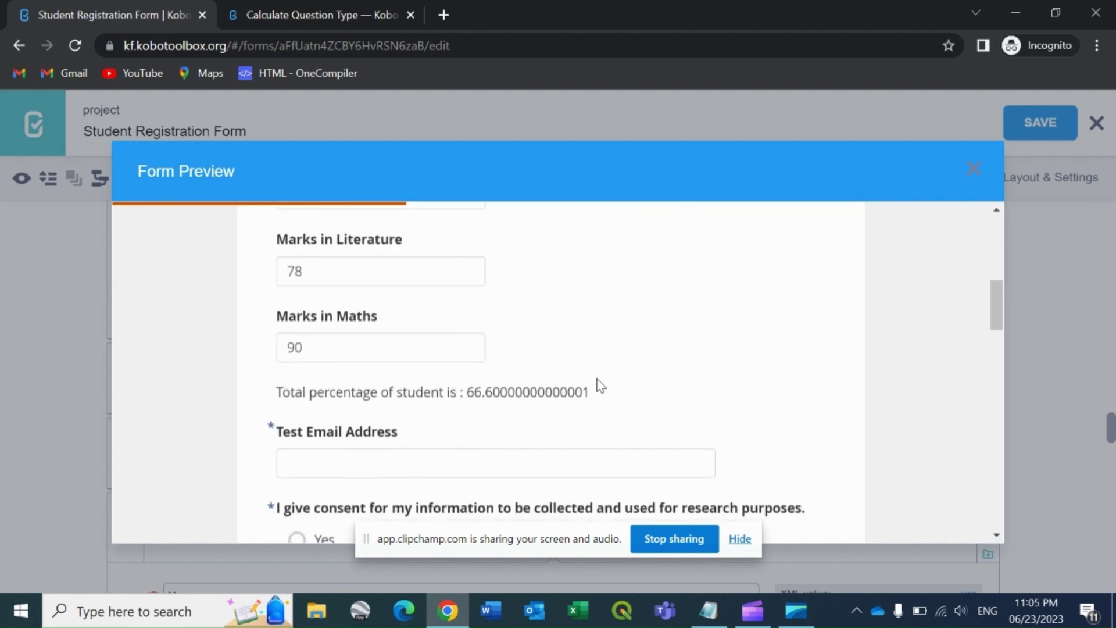
Close the form preview and open the percentage note's label for editing.
click(971, 169)
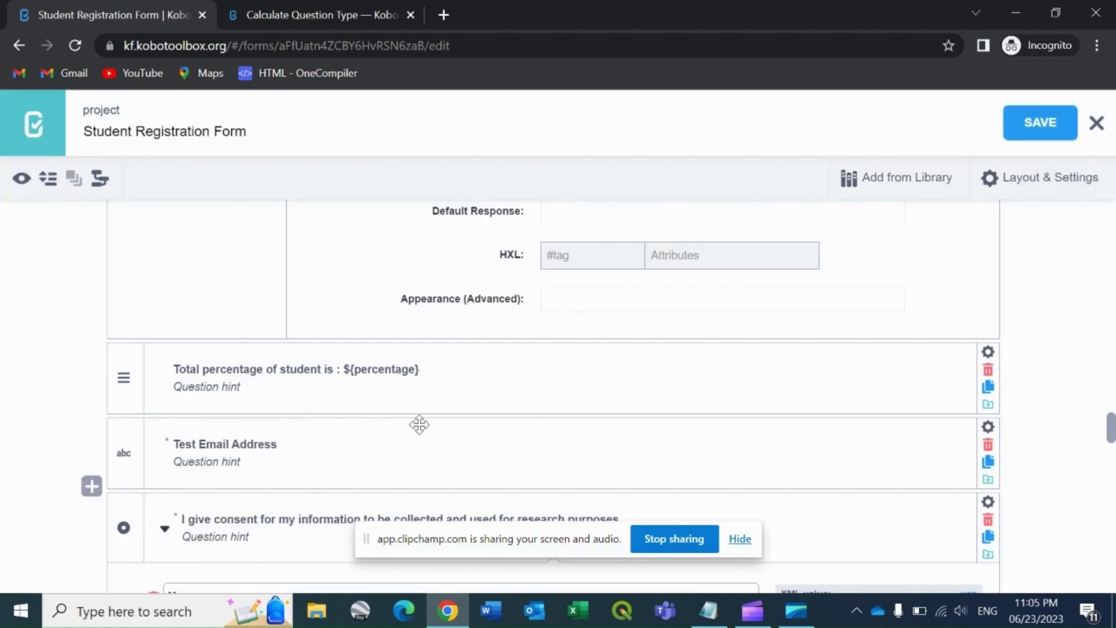
mouse_move(553, 378)
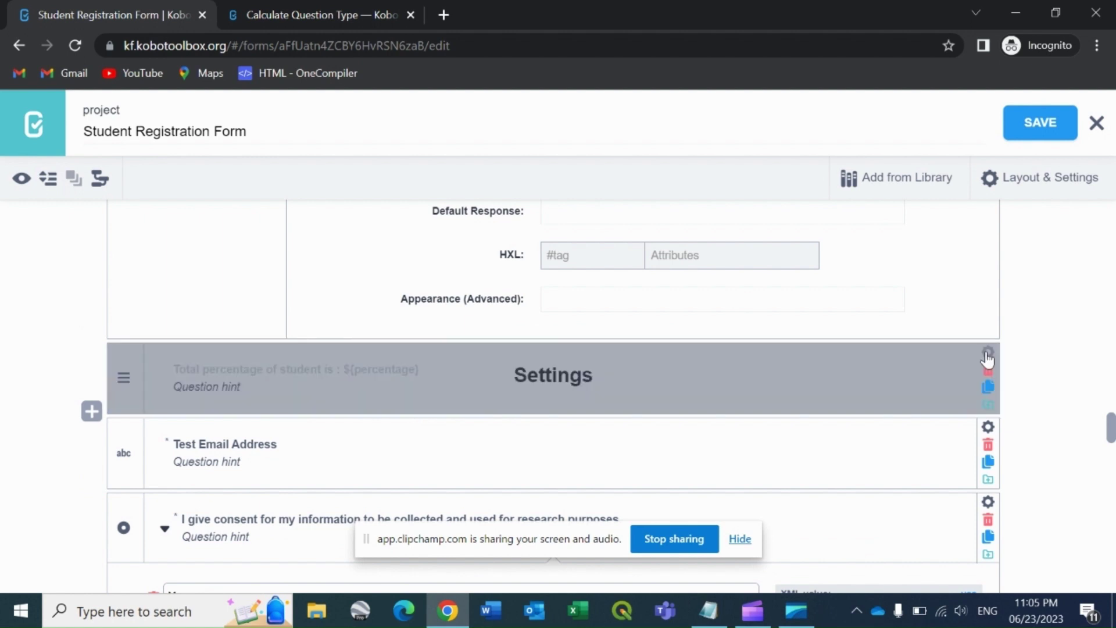
click(447, 372)
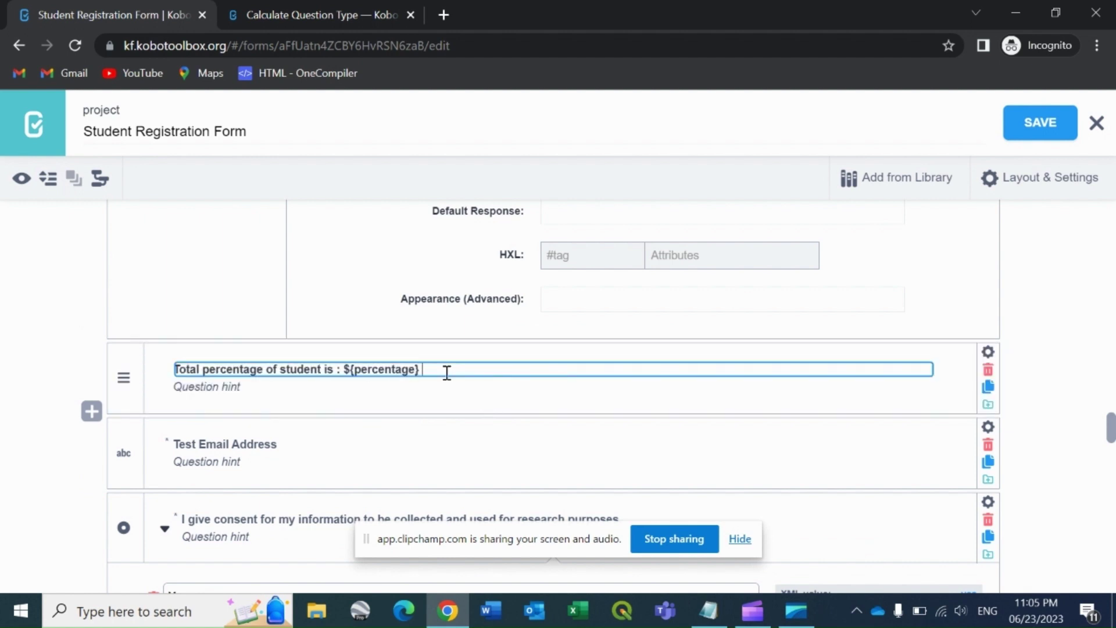